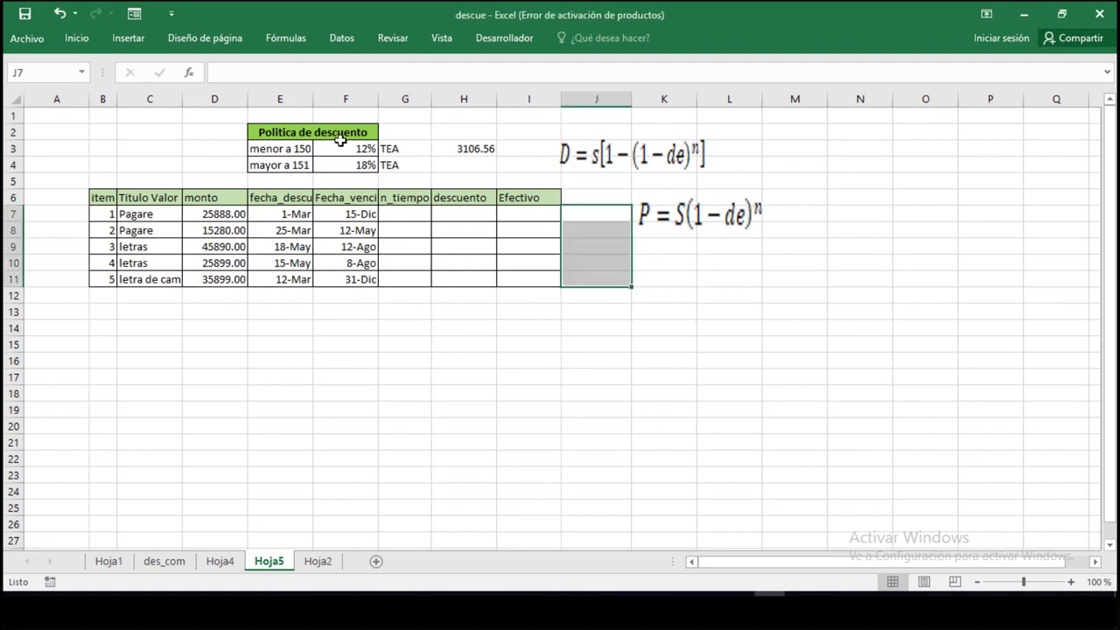
Step: Examine the discount policy rates, the monto amounts and the discount and due date columns of the table
{"action": "left_click_drag", "start_coordinate": [342, 133], "coordinate": [354, 164]}
{"action": "left_click", "coordinate": [342, 311]}
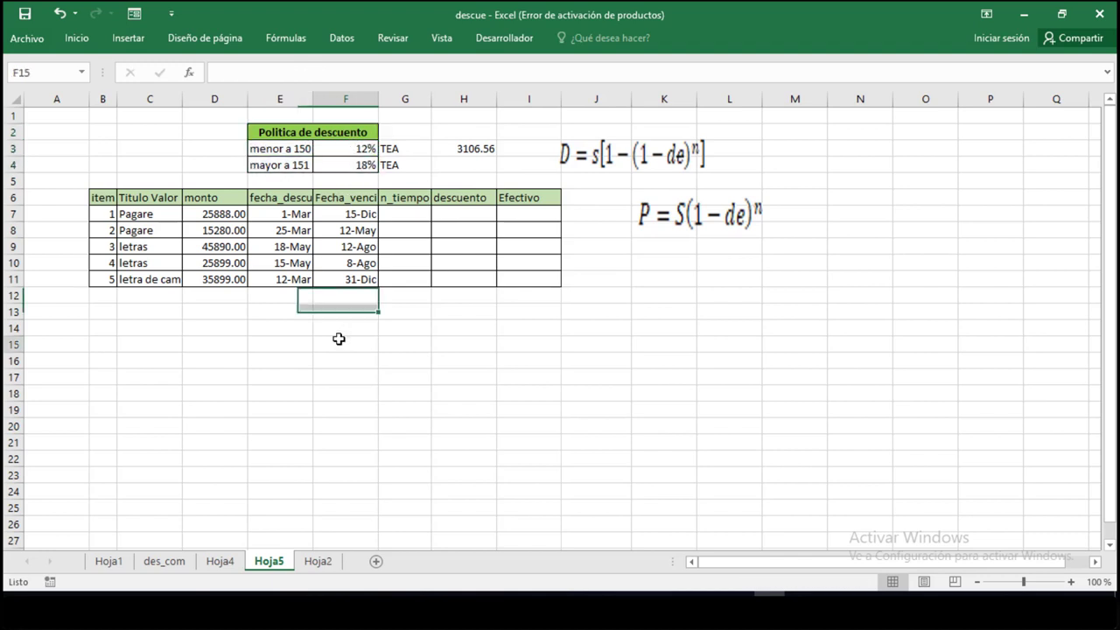
{"action": "left_click", "coordinate": [338, 343]}
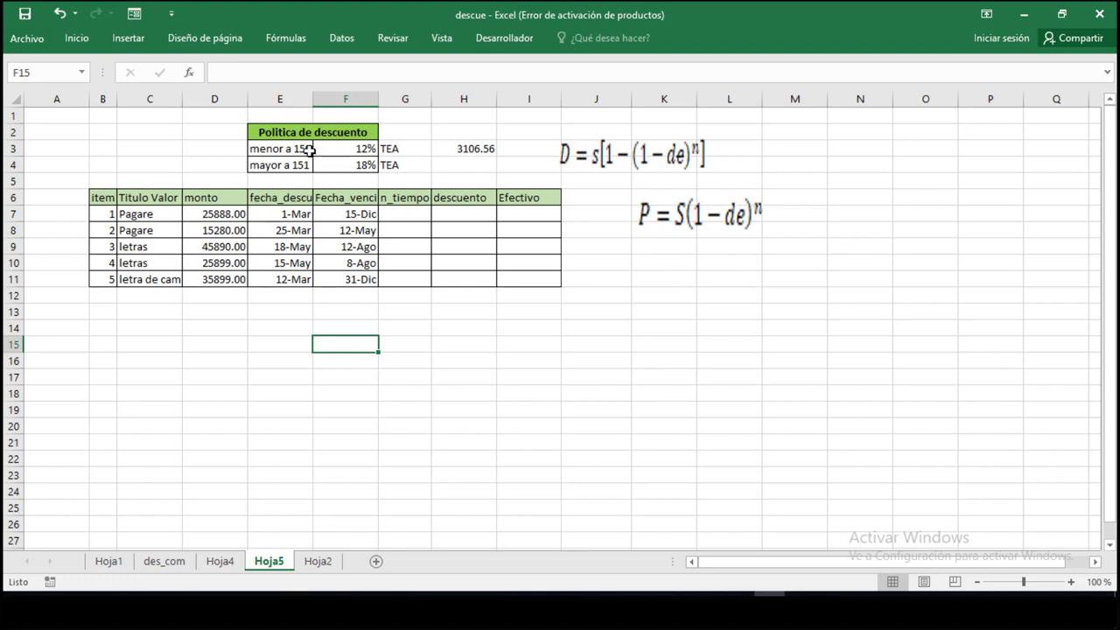
{"action": "left_click_drag", "start_coordinate": [342, 150], "coordinate": [346, 164]}
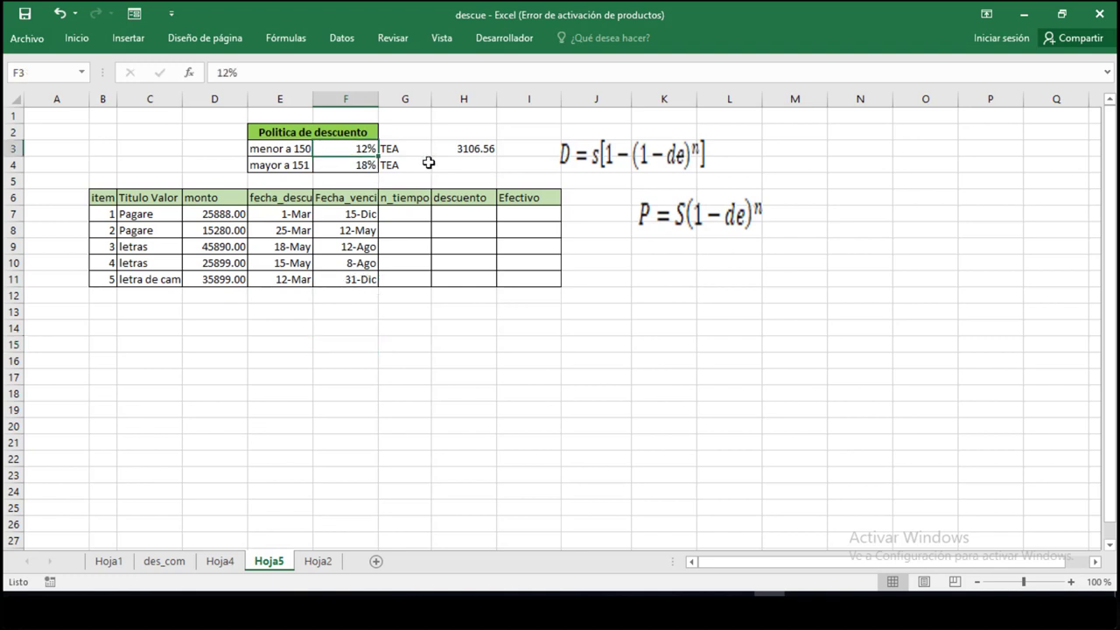
{"action": "left_click", "coordinate": [343, 169]}
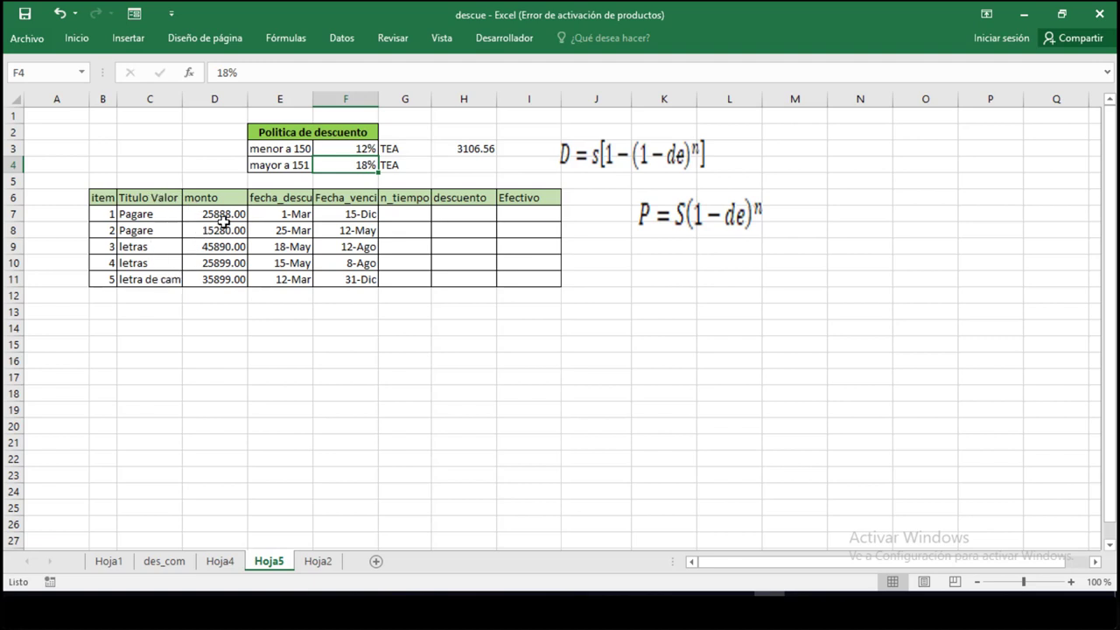
{"action": "left_click_drag", "start_coordinate": [233, 216], "coordinate": [240, 277]}
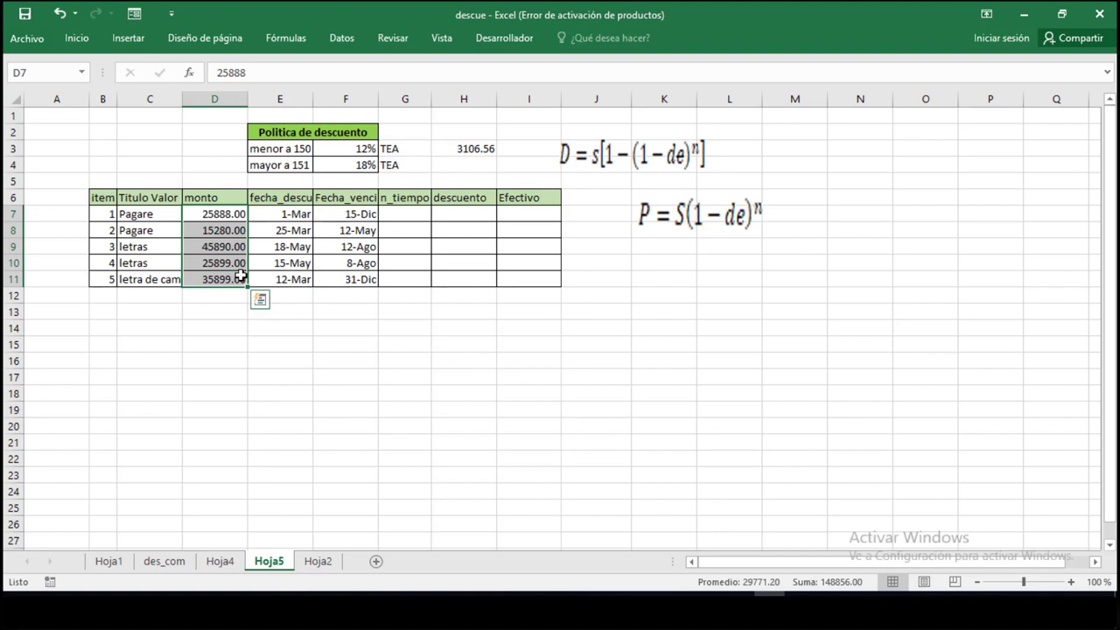
{"action": "left_click", "coordinate": [294, 198]}
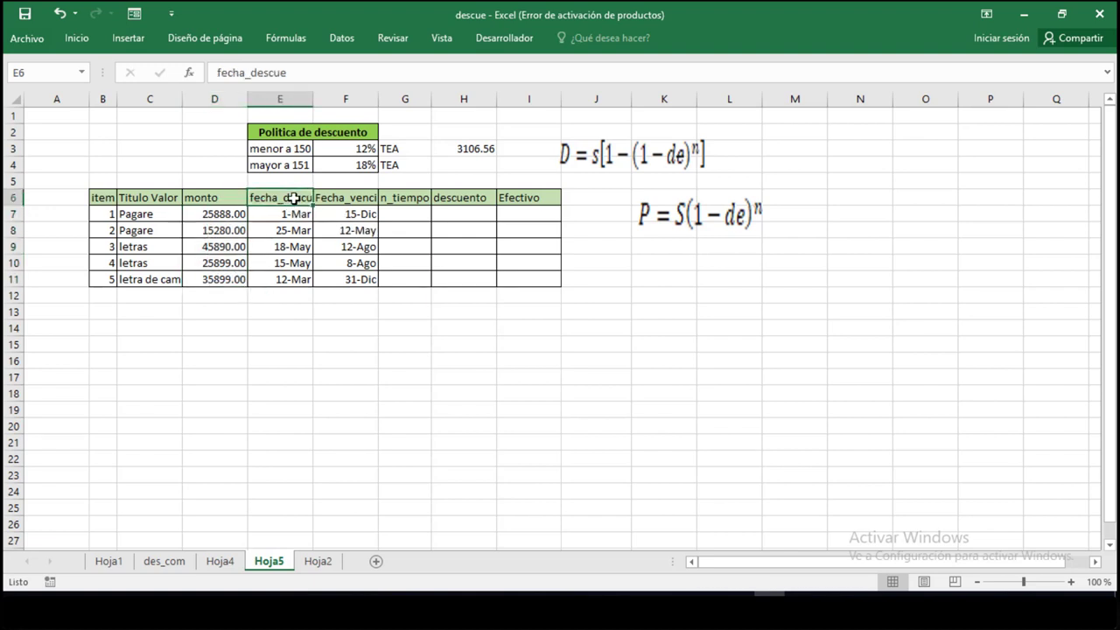
{"action": "left_click", "coordinate": [342, 199]}
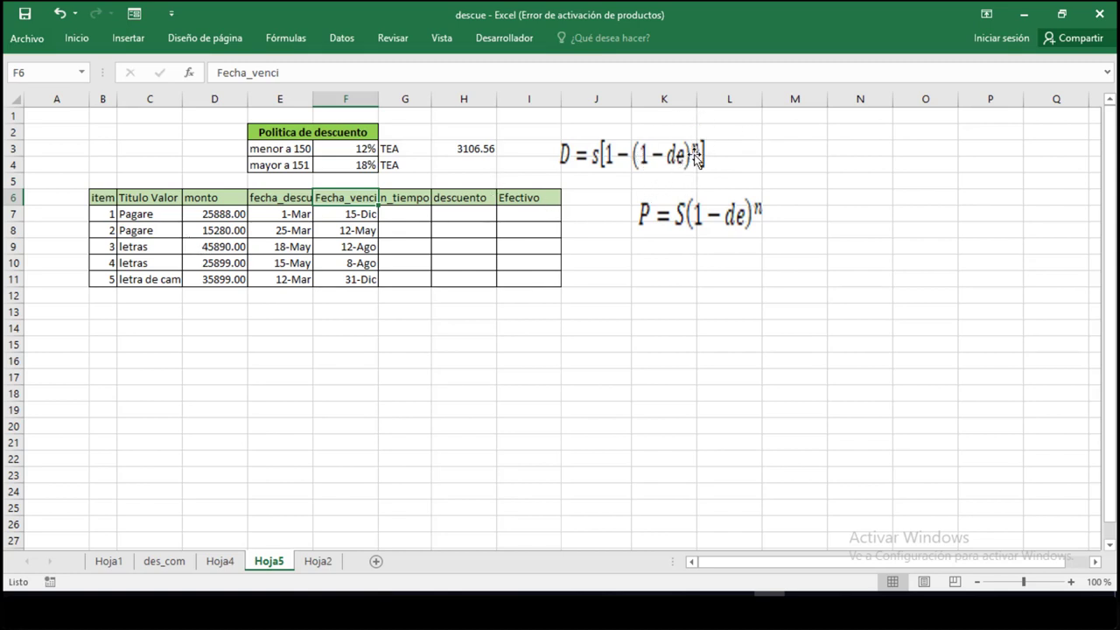
Step: Calculate the n_tiempo days in G7 with =F7-E7 and fill the formula down to G11
{"action": "left_click", "coordinate": [417, 210]}
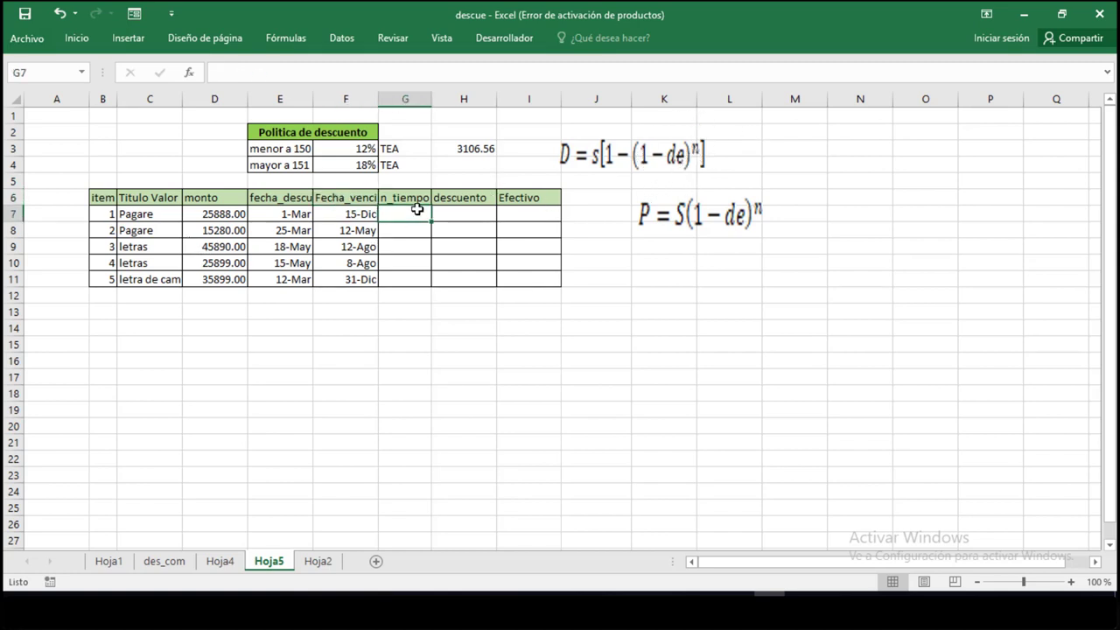
{"action": "type", "text": "="}
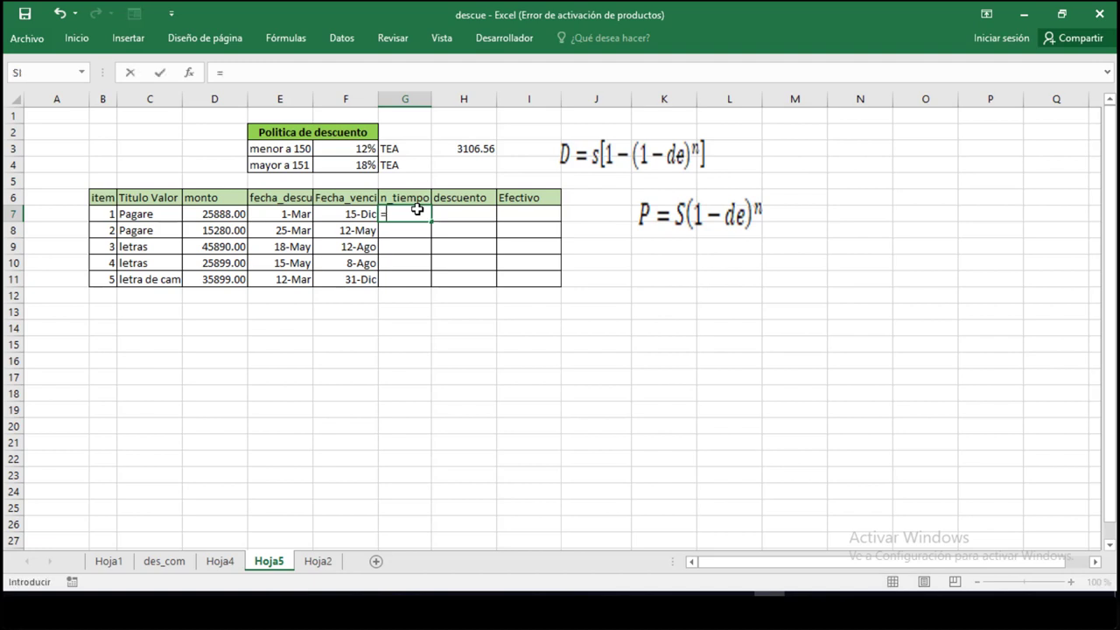
{"action": "left_click", "coordinate": [352, 215]}
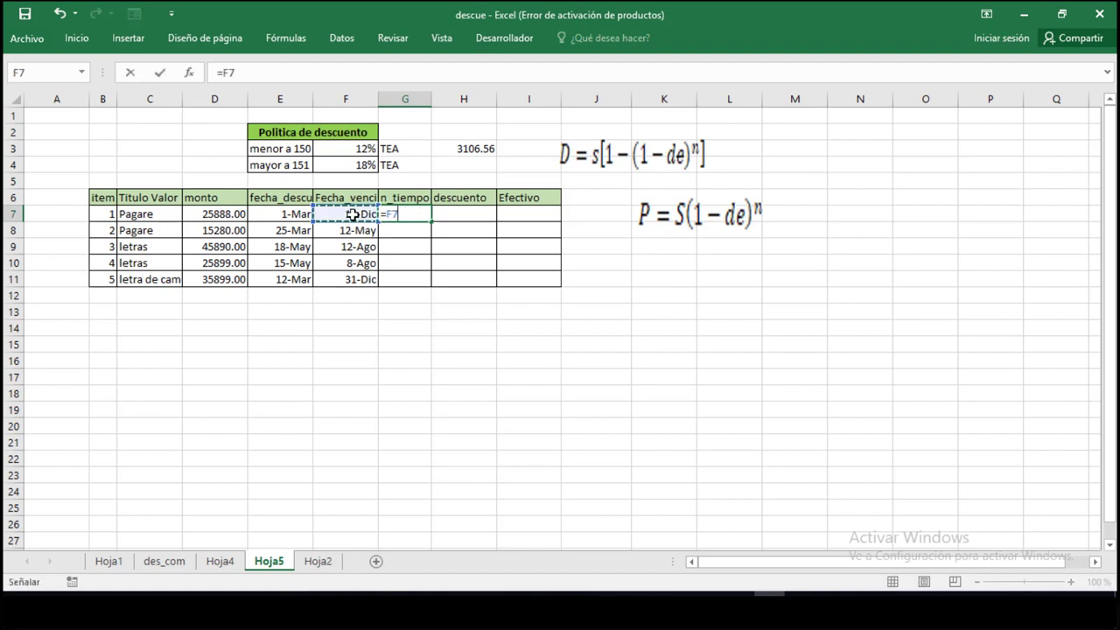
{"action": "type", "text": "-"}
{"action": "left_click", "coordinate": [298, 215]}
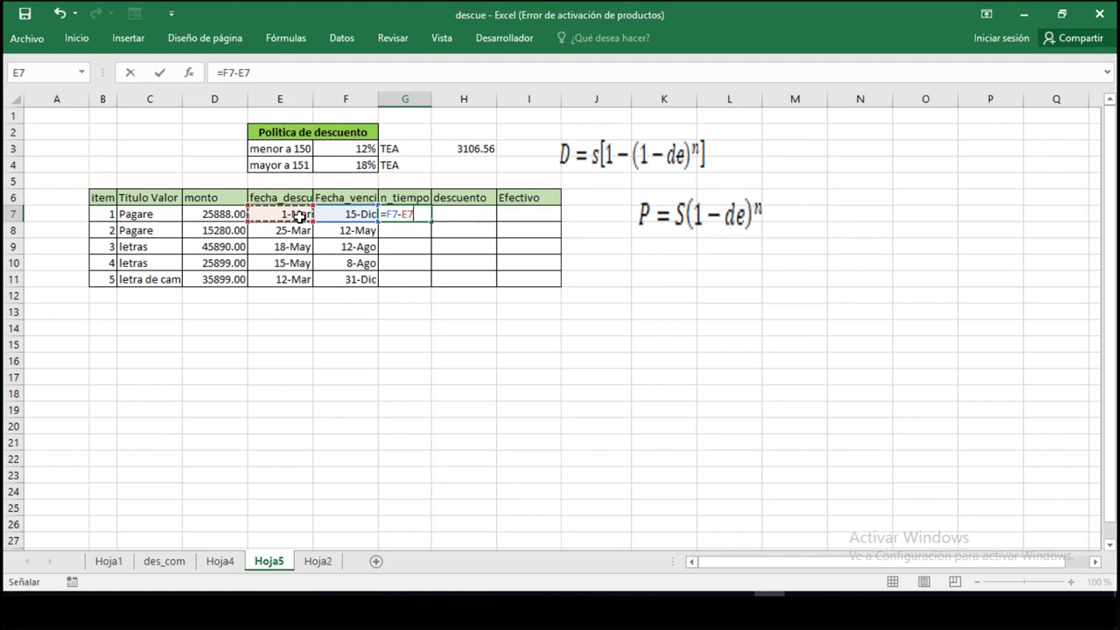
{"action": "key", "text": "ctrl+Return"}
{"action": "key", "text": "Return"}
{"action": "left_click", "coordinate": [399, 214]}
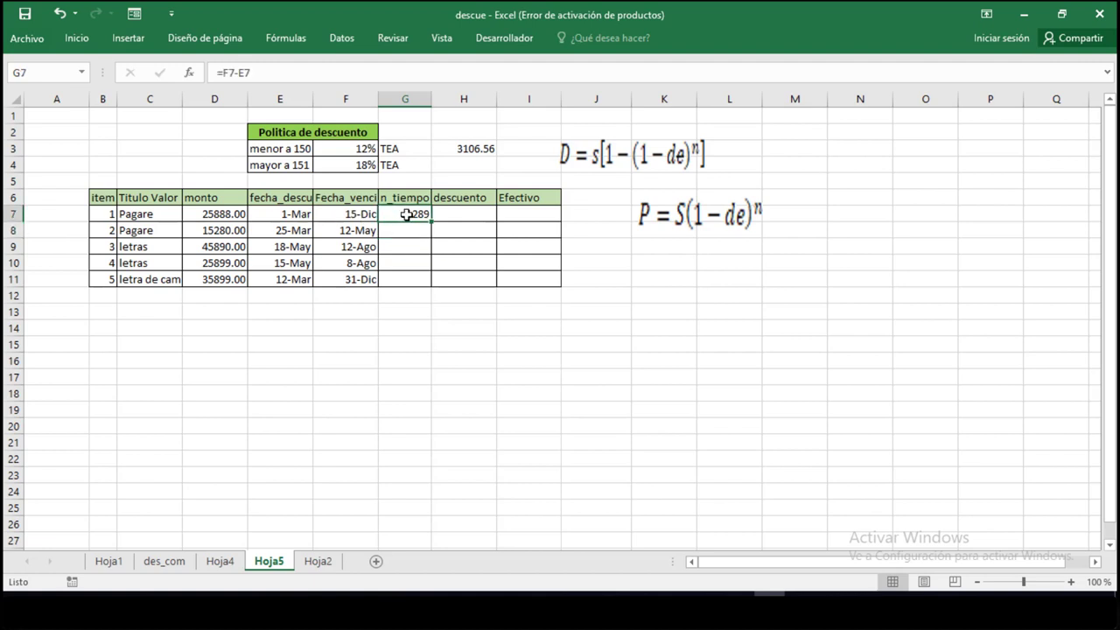
{"action": "left_click_drag", "start_coordinate": [431, 222], "coordinate": [425, 281]}
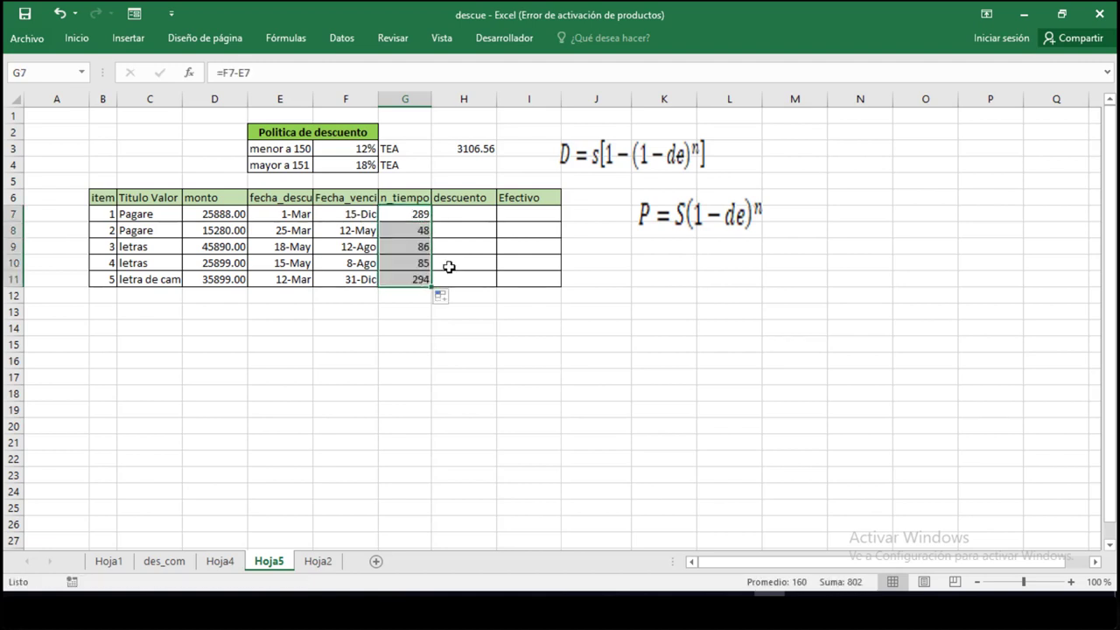
Step: Start an SI formula in the descuento cell H7 with the logical test G7<150 and its argument separator
{"action": "left_click", "coordinate": [485, 213]}
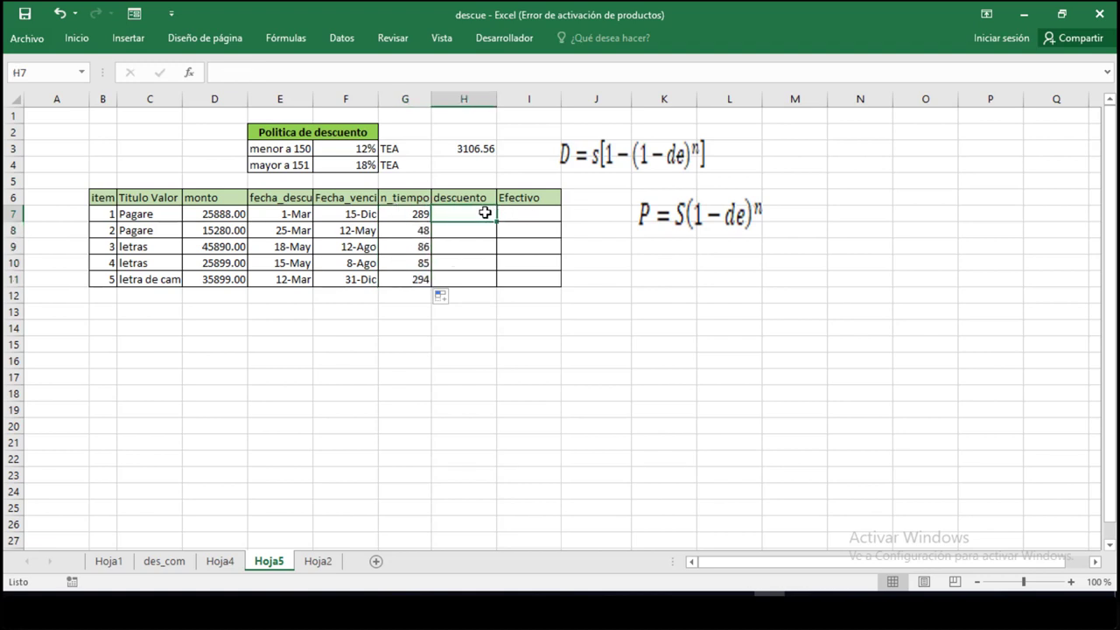
{"action": "left_click", "coordinate": [641, 148]}
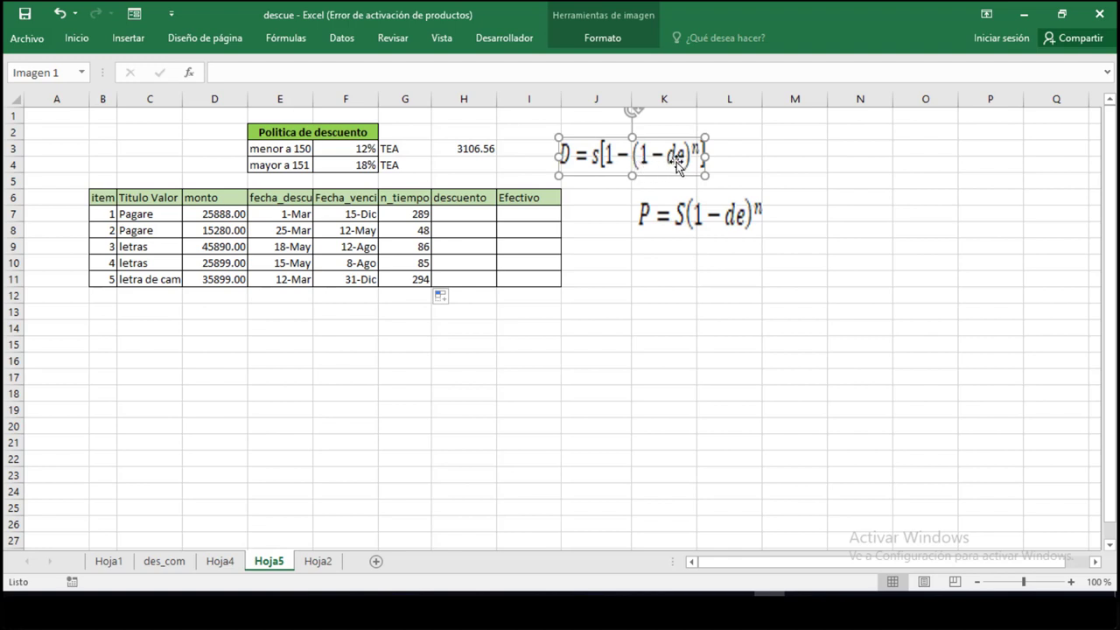
{"action": "left_click", "coordinate": [472, 212]}
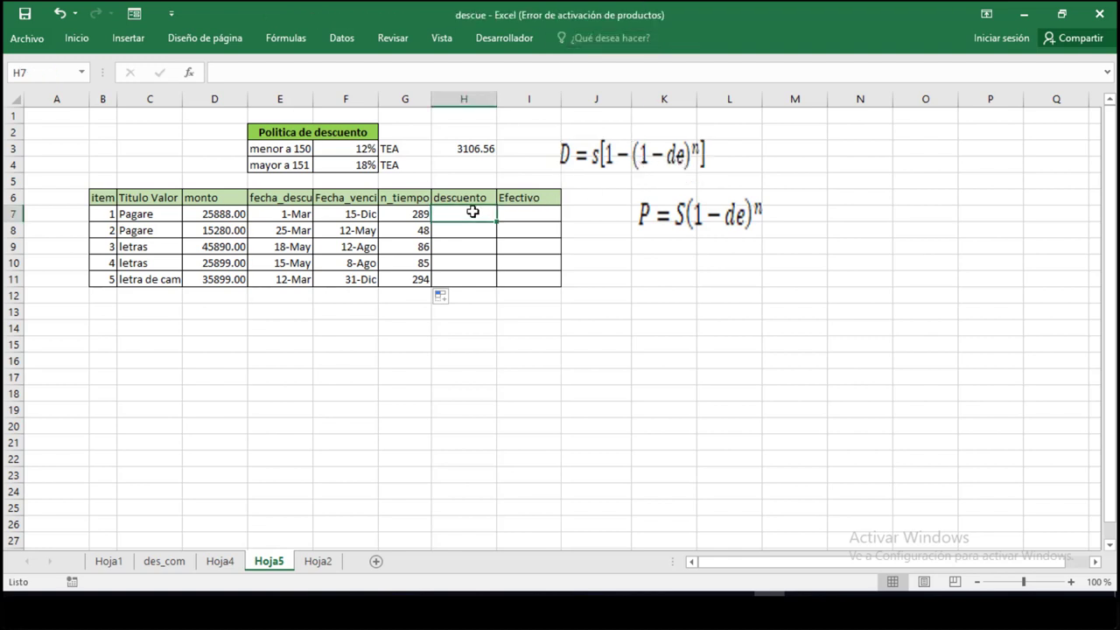
{"action": "type", "text": "=si"}
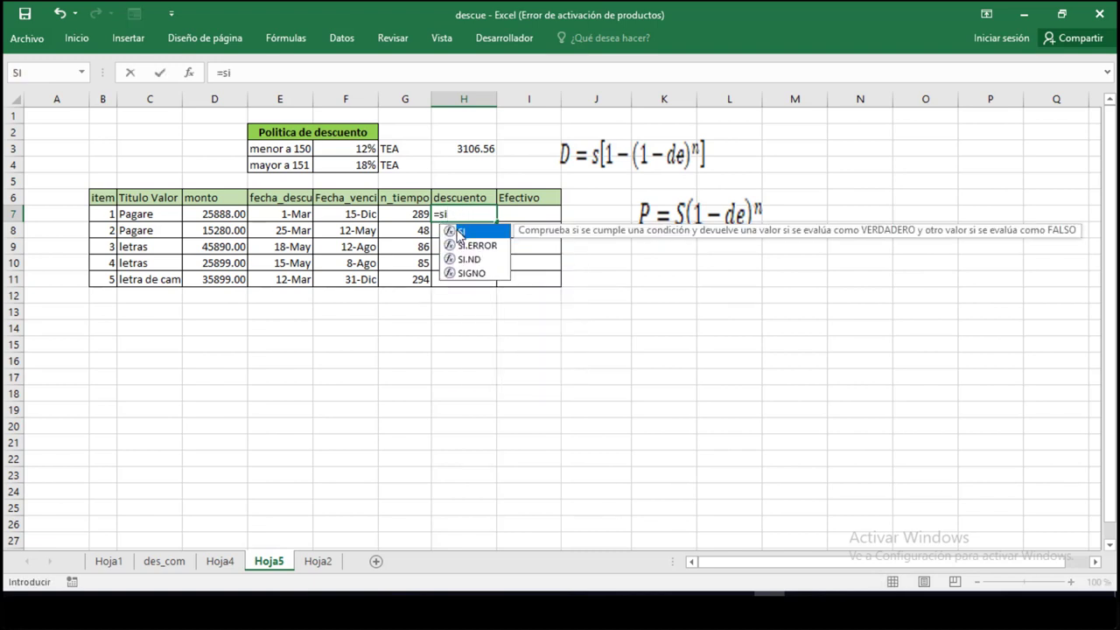
{"action": "double_click", "coordinate": [459, 232]}
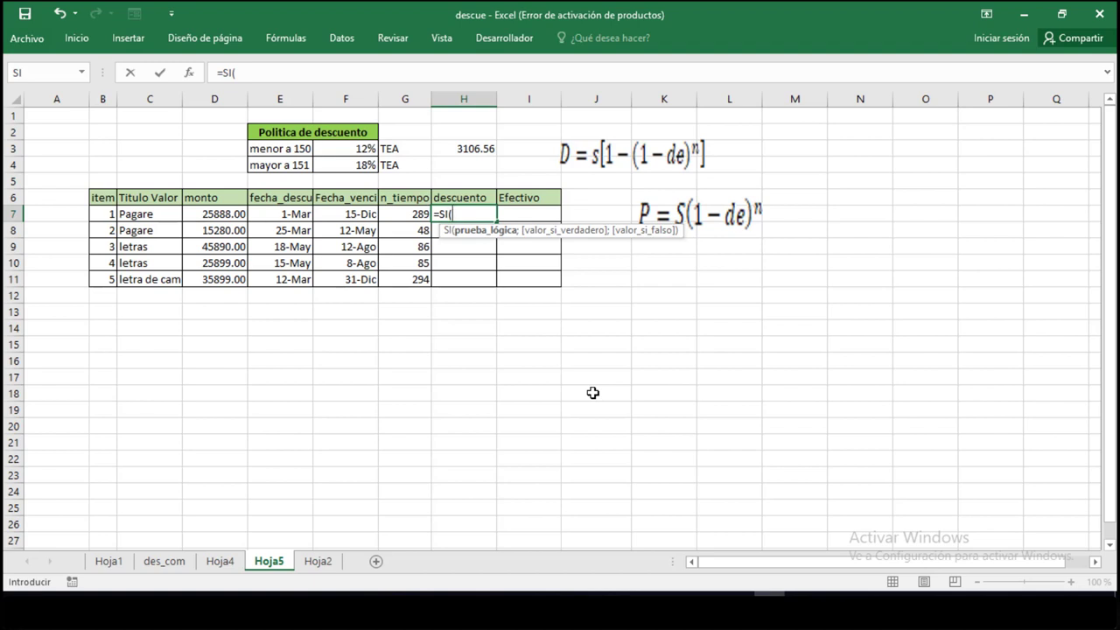
{"action": "left_click", "coordinate": [416, 216]}
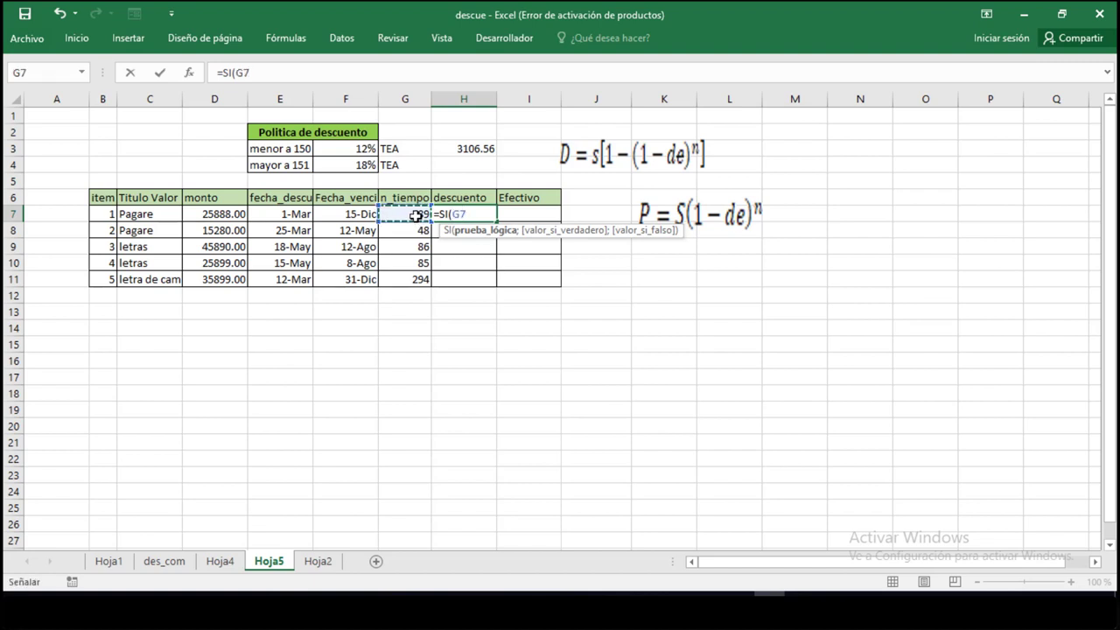
{"action": "type", "text": "<150"}
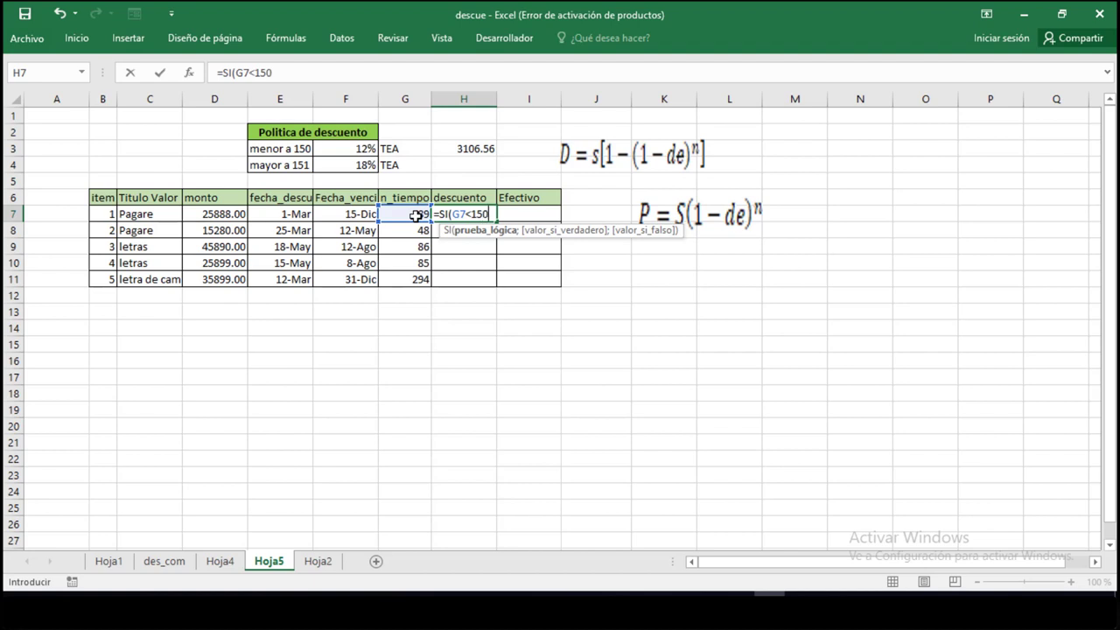
{"action": "type", "text": ";"}
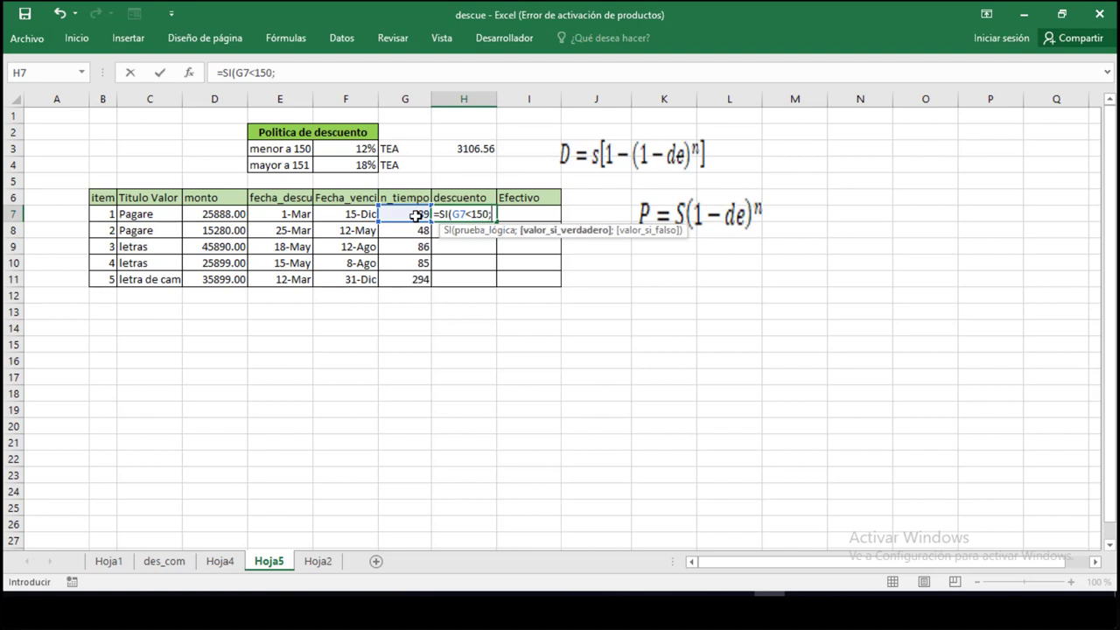
Step: Begin the true-case value of the H7 formula with (D7*(1-(1-F3), following the discount equation
{"action": "type", "text": "(("}
{"action": "key", "text": "BackSpace"}
{"action": "left_click", "coordinate": [215, 213]}
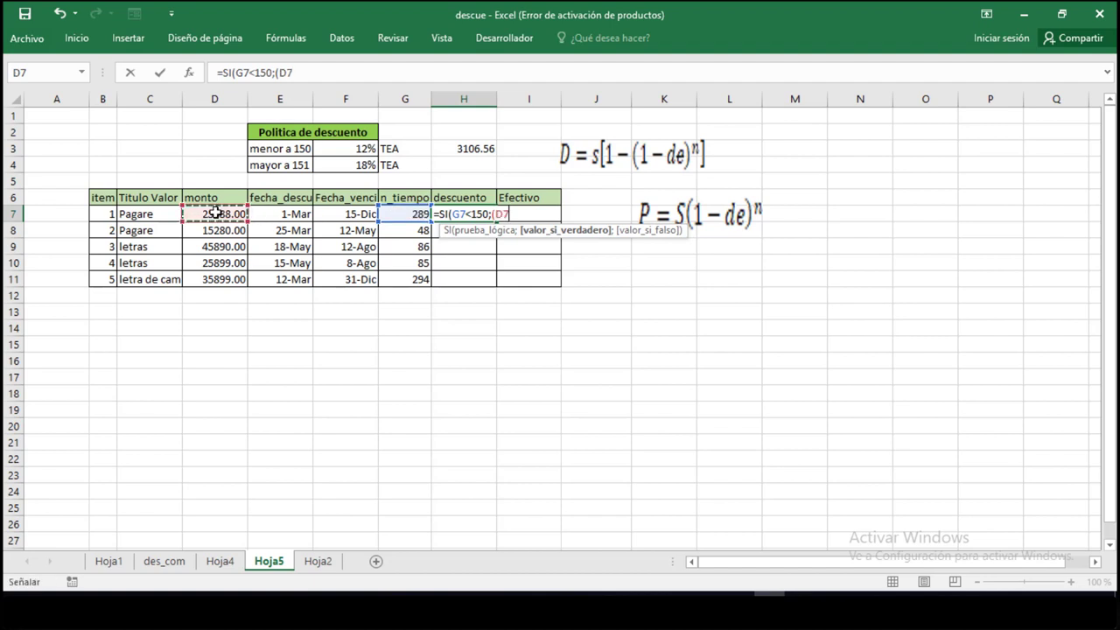
{"action": "type", "text": "*"}
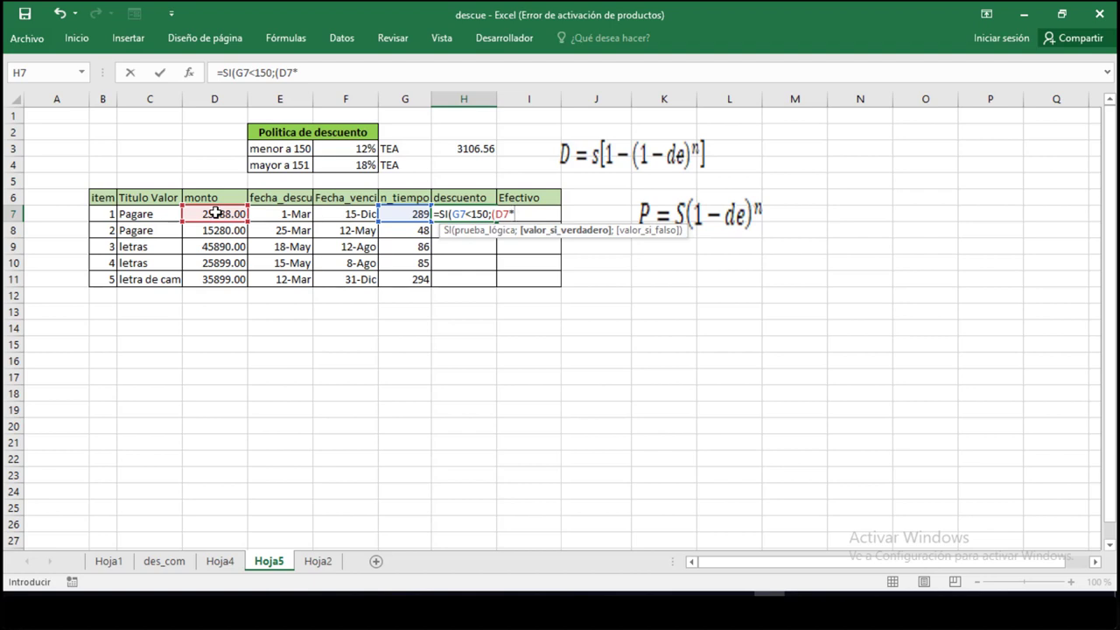
{"action": "type", "text": "(1-(1-"}
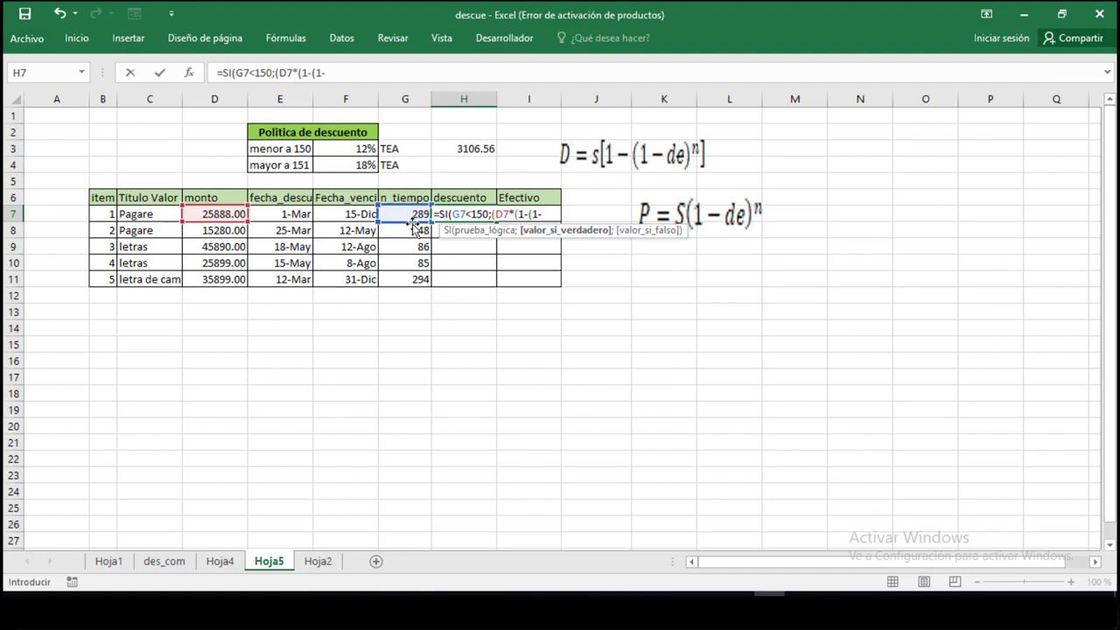
{"action": "left_click", "coordinate": [365, 148]}
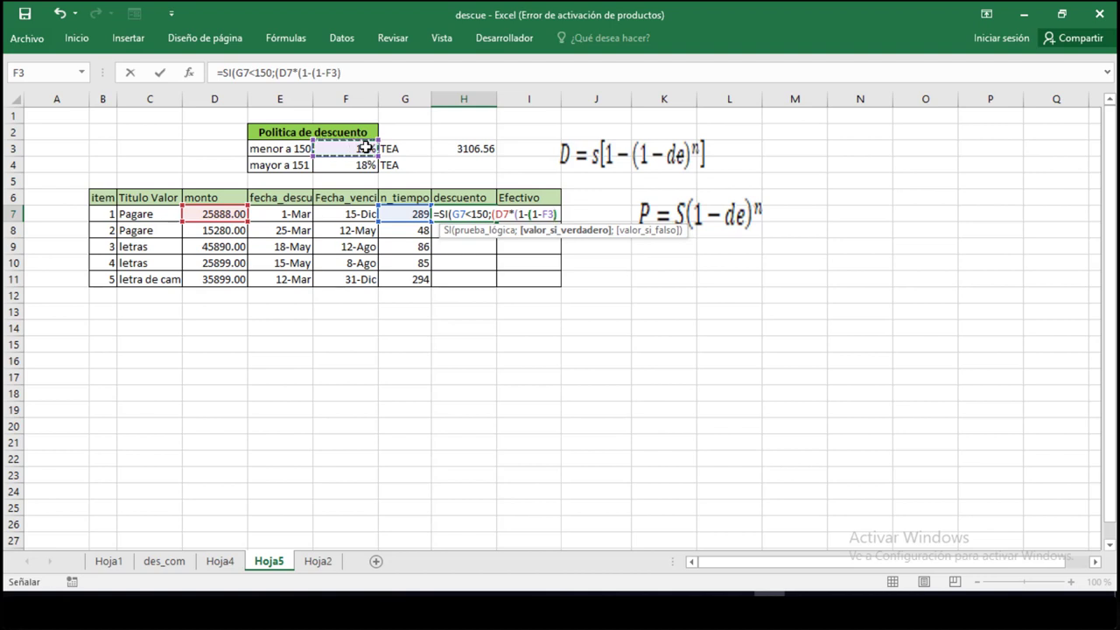
{"action": "type", "text": ")"}
{"action": "key", "text": "Return"}
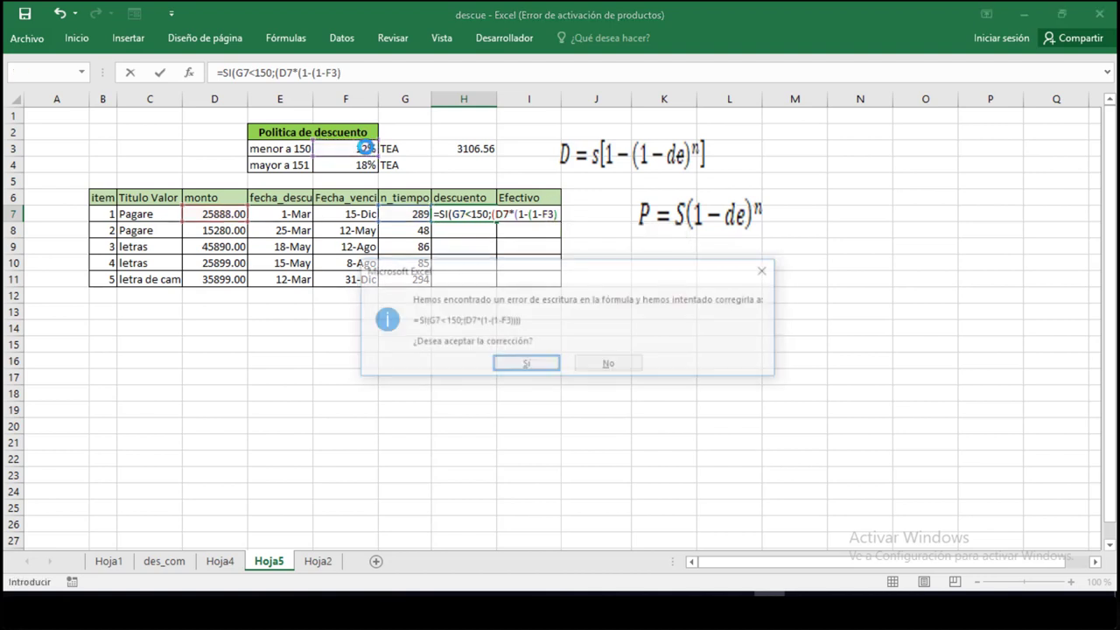
{"action": "key", "text": "n"}
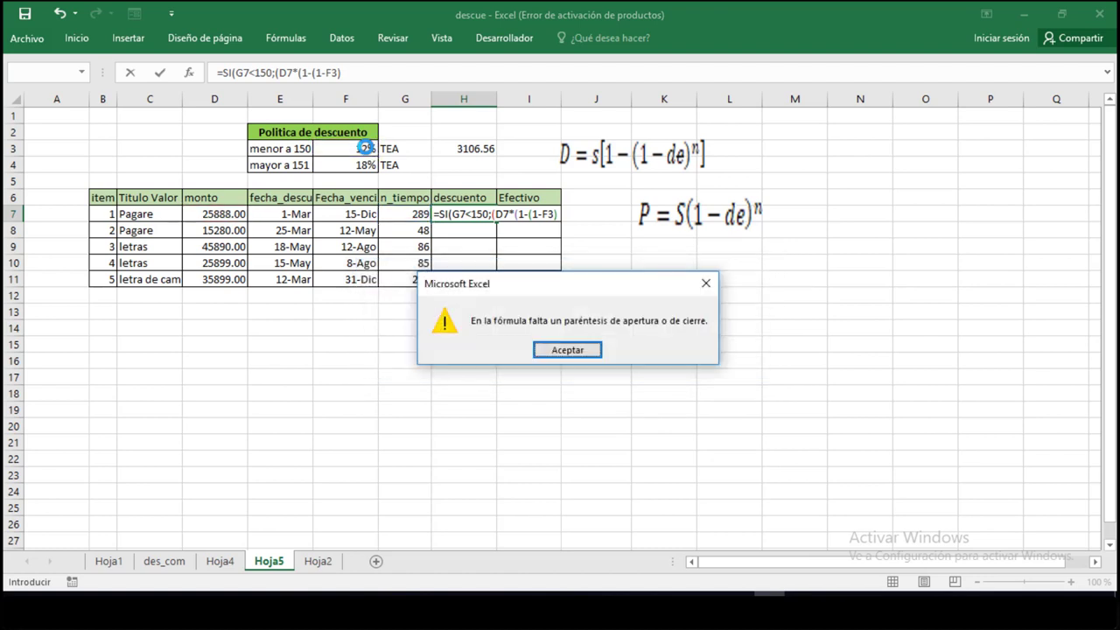
{"action": "key", "text": "Return"}
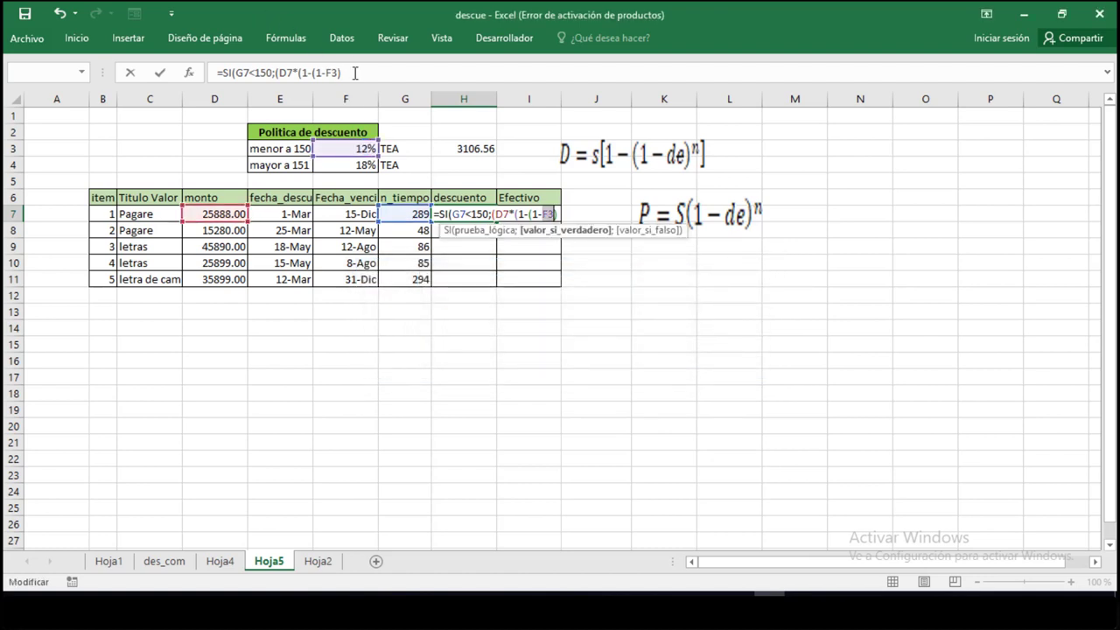
Step: Add the exponent ^(G7/360) to the true-case value and close its parentheses
{"action": "left_click", "coordinate": [355, 73]}
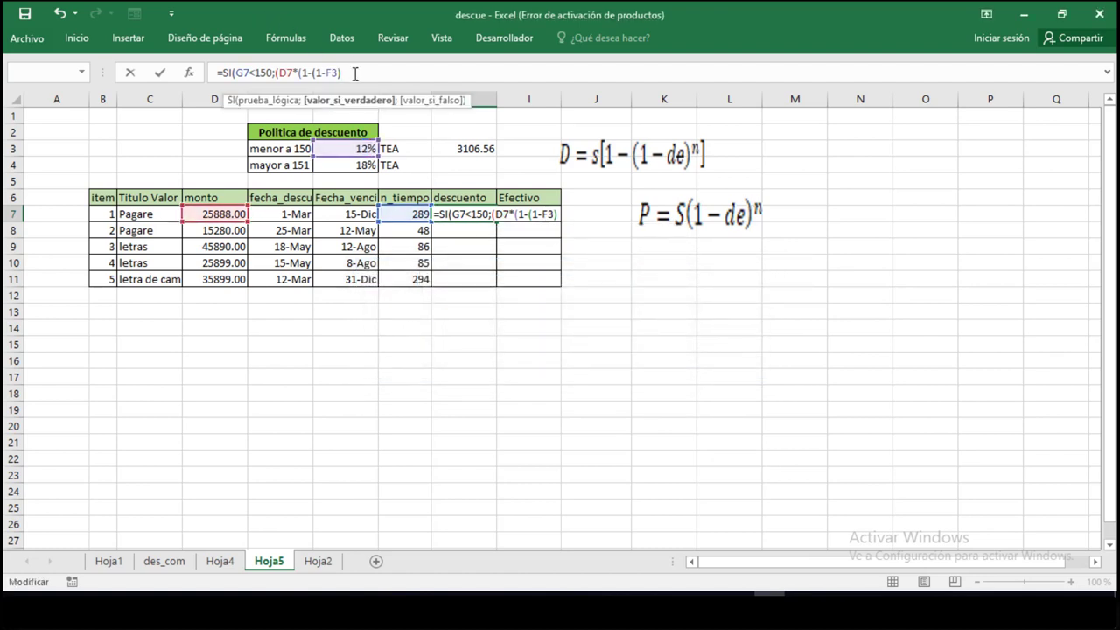
{"action": "type", "text": "^^"}
{"action": "key", "text": "BackSpace"}
{"action": "type", "text": "("}
{"action": "left_click", "coordinate": [420, 214]}
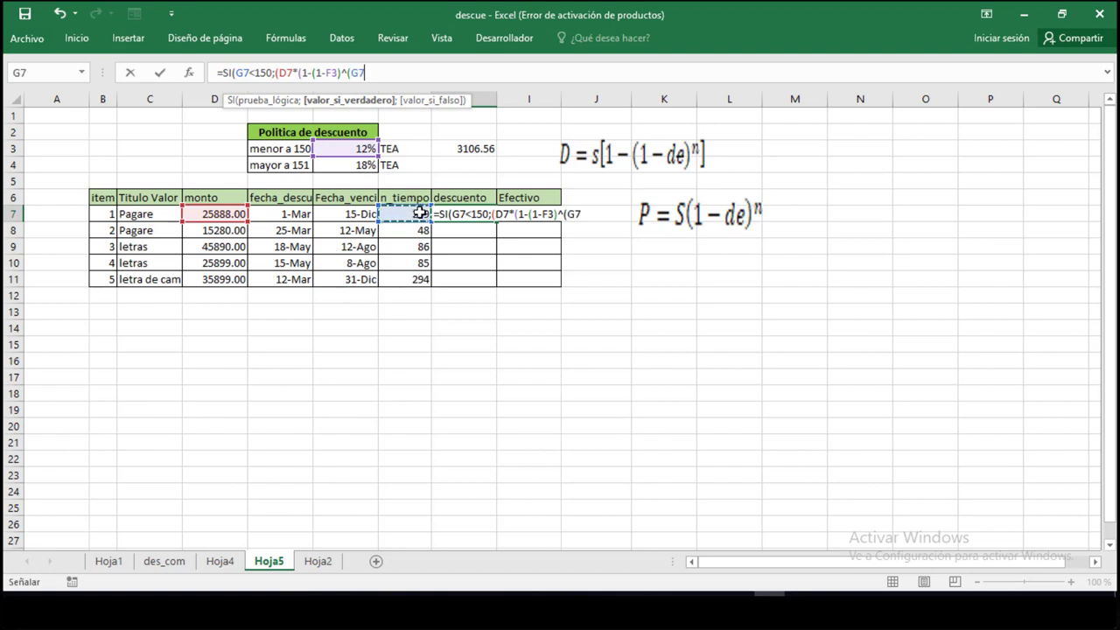
{"action": "type", "text": "/"}
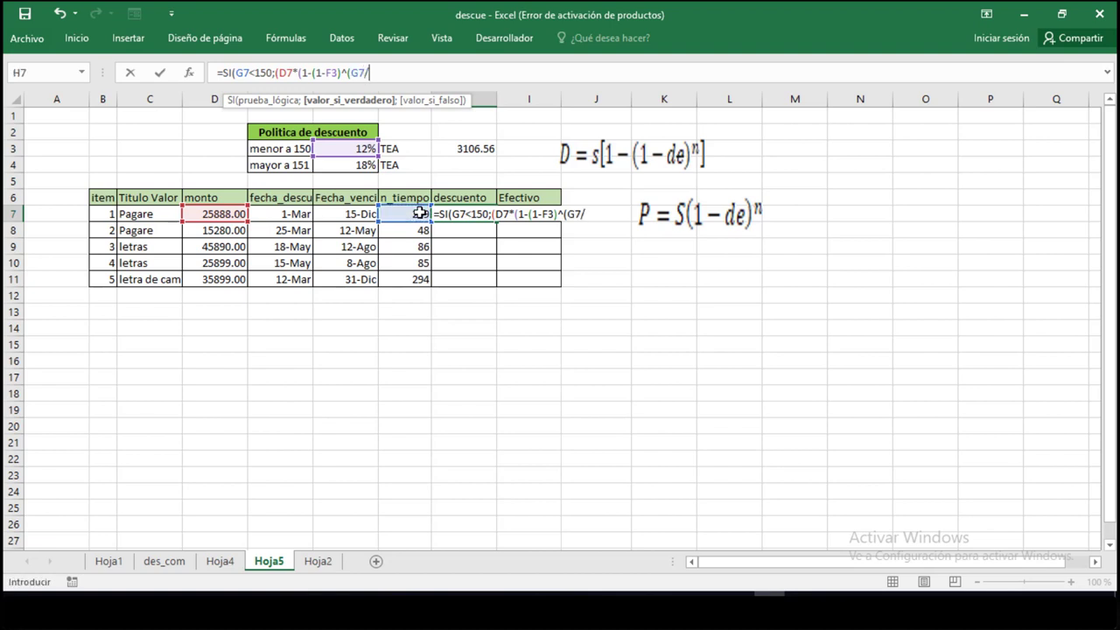
{"action": "type", "text": "360))"}
Step: Add a semicolon after the true-case value in the H7 formula and keep the formula open for editing
{"action": "left_click", "coordinate": [569, 214]}
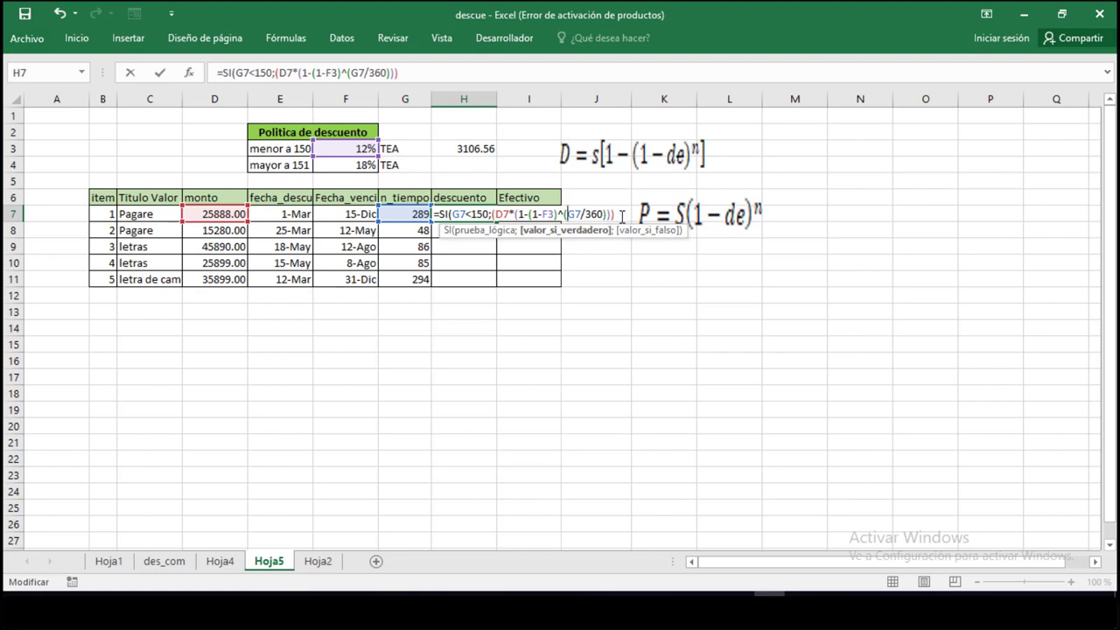
{"action": "right_click", "coordinate": [621, 216]}
{"action": "key", "text": "Escape"}
{"action": "type", "text": ";"}
{"action": "key", "text": "Return"}
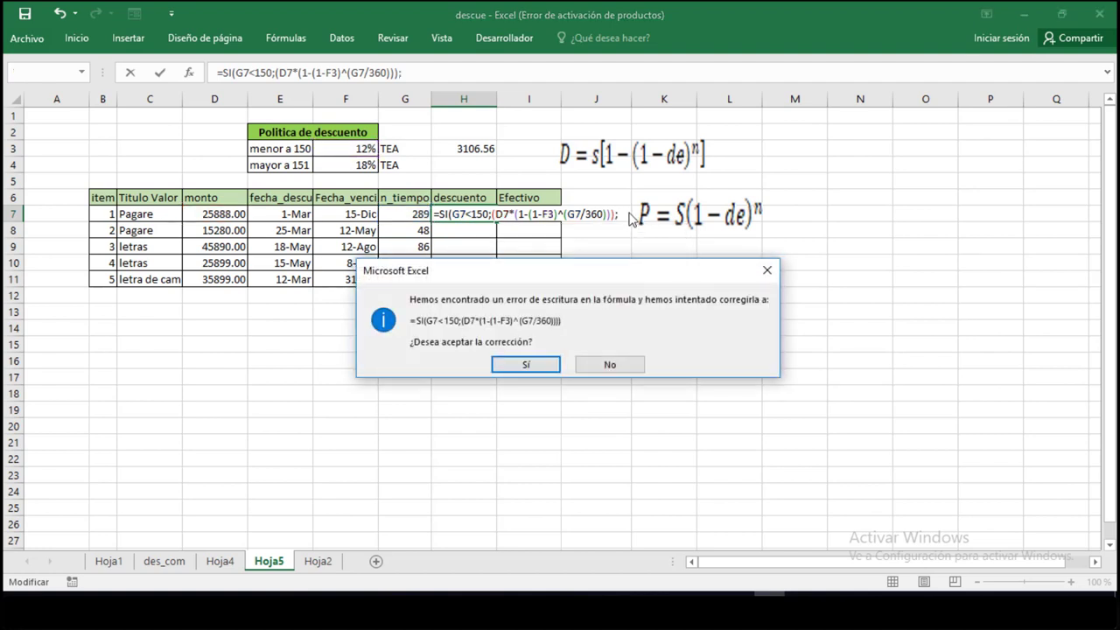
{"action": "key", "text": "Escape"}
{"action": "key", "text": "Return"}
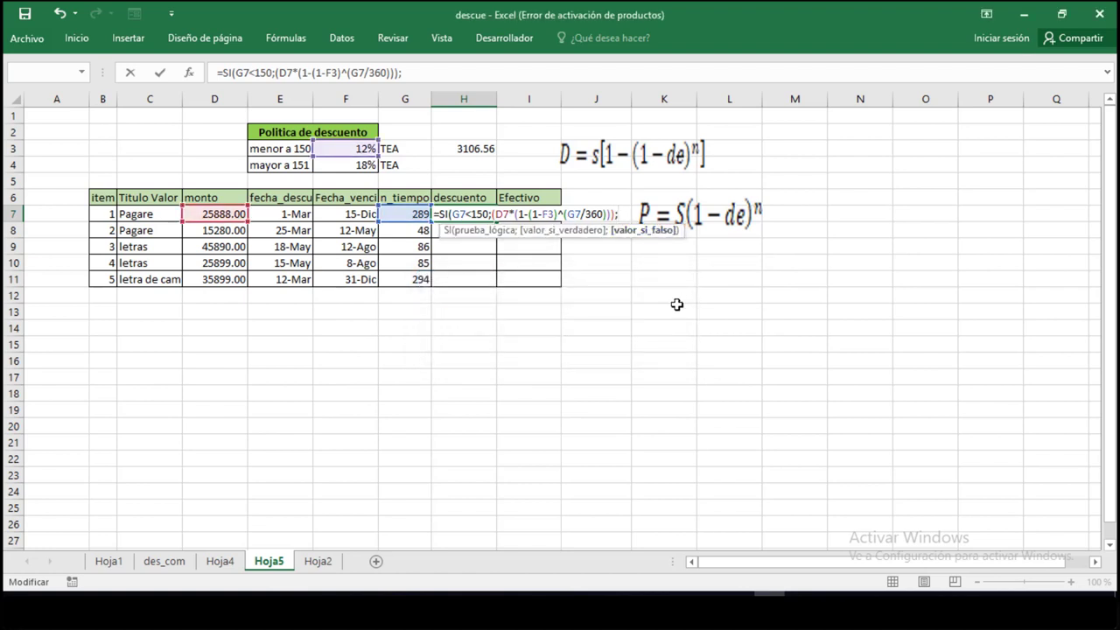
Step: Copy the true-case discount expression of the H7 formula into its false-case argument, after an opening parenthesis
{"action": "type", "text": "("}
{"action": "left_click_drag", "start_coordinate": [278, 73], "coordinate": [401, 70]}
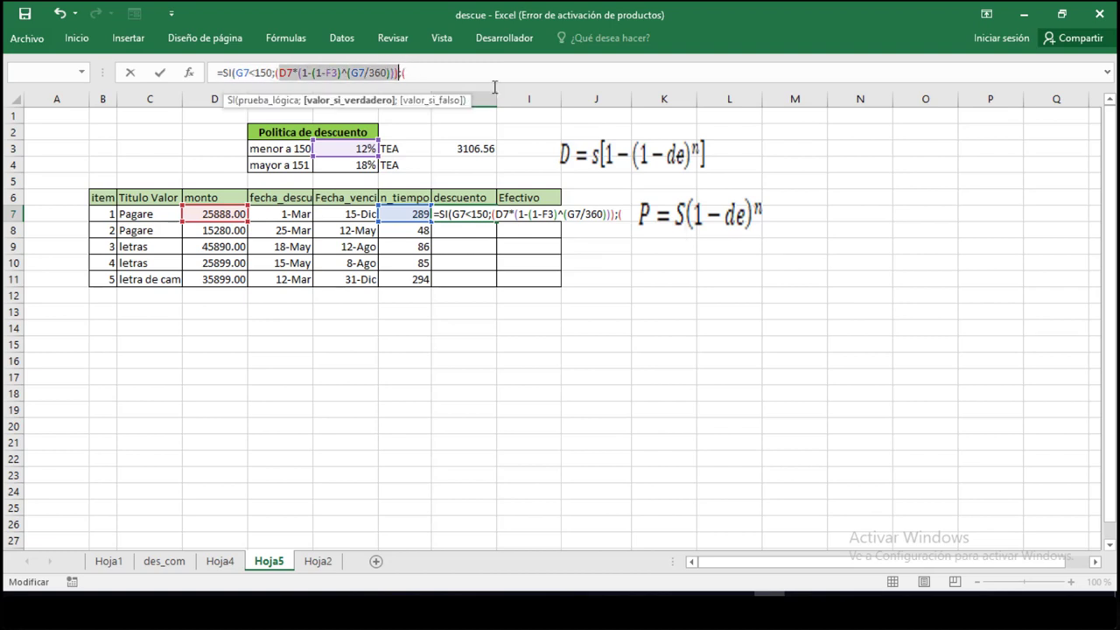
{"action": "key", "text": "ctrl+c"}
{"action": "left_click", "coordinate": [446, 76]}
{"action": "key", "text": "ctrl+v"}
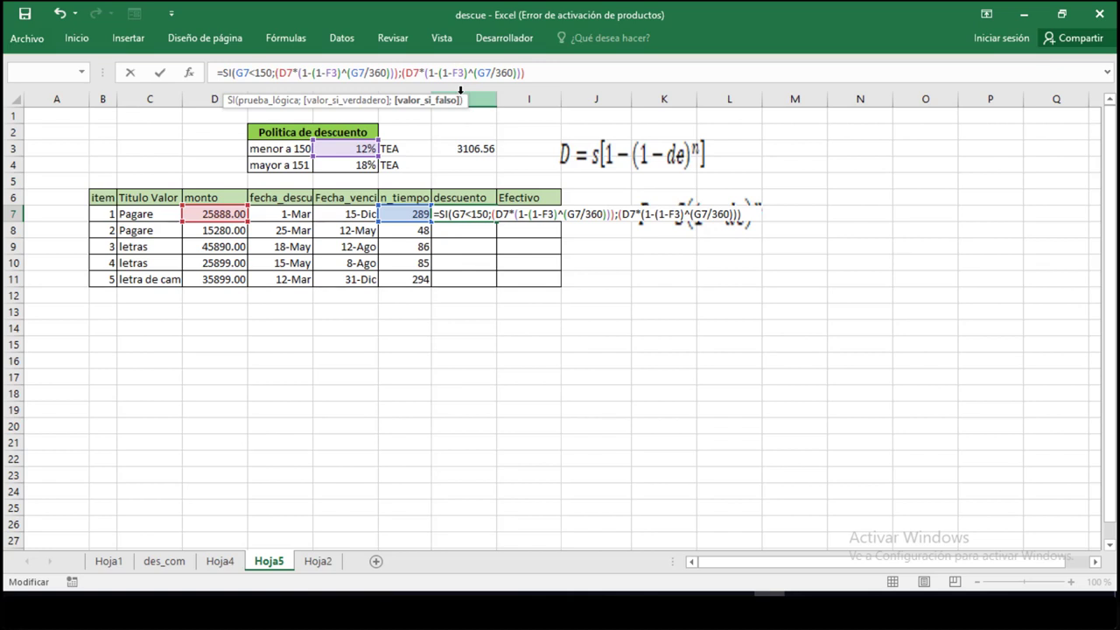
Step: Change the false-case rate reference to F4, enter the formula with Excel's proposed correction, and fill it from H7 down to H11
{"action": "key", "text": "BackSpace"}
{"action": "type", "text": "4"}
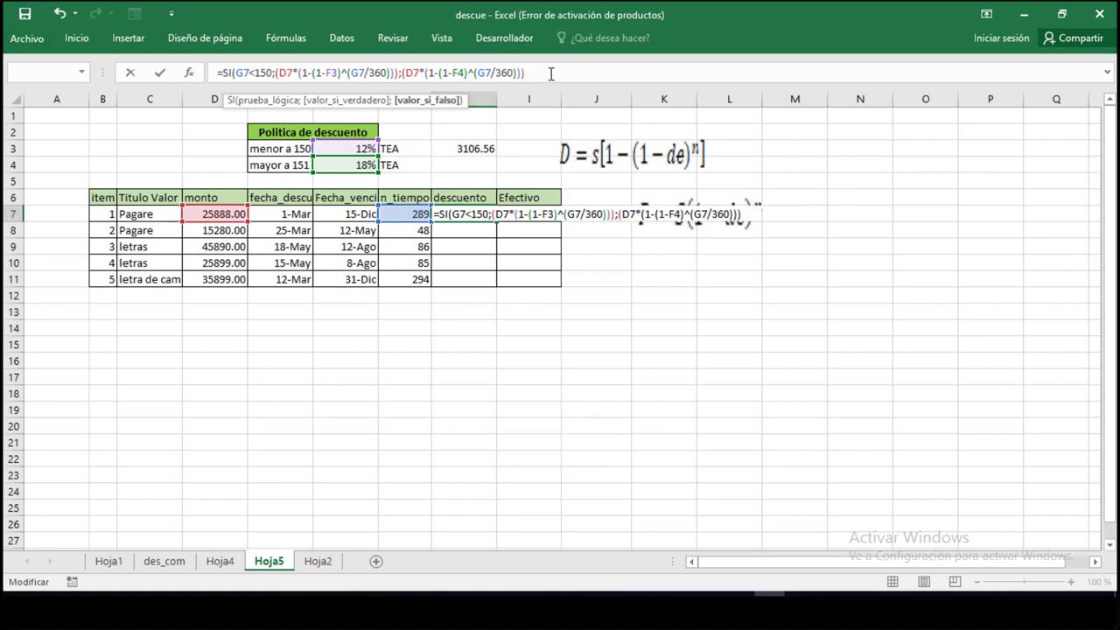
{"action": "key", "text": "Return"}
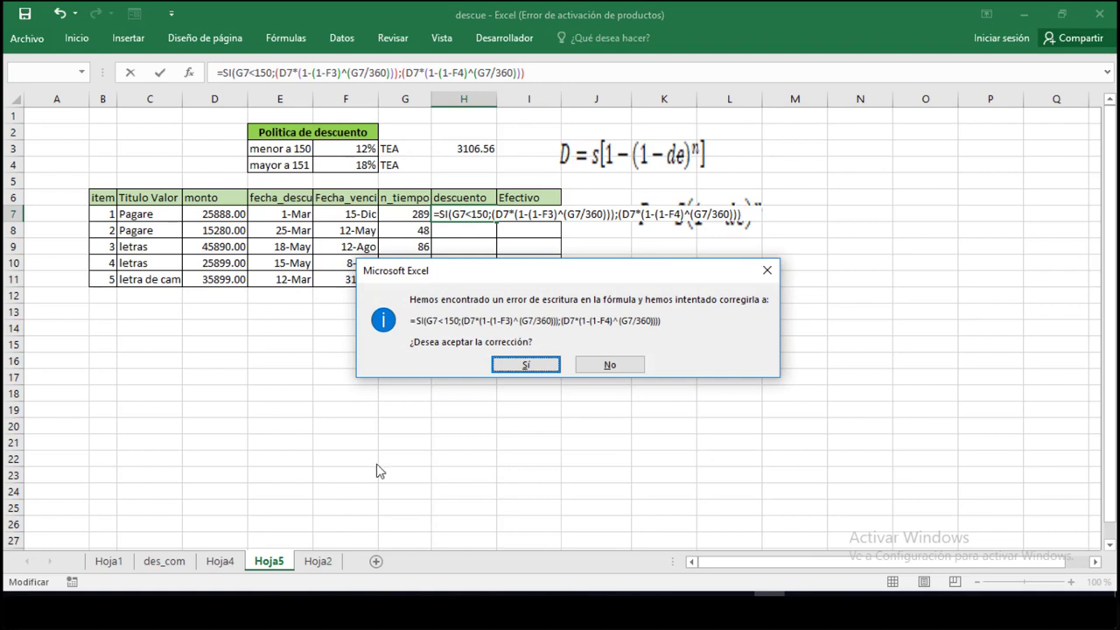
{"action": "left_click", "coordinate": [525, 365]}
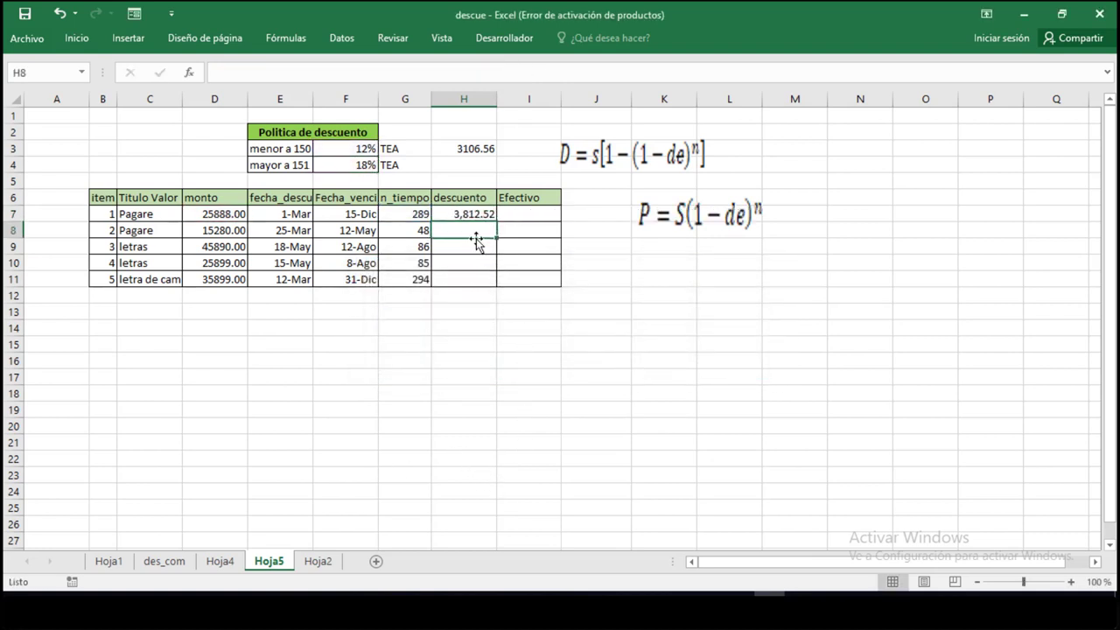
{"action": "left_click", "coordinate": [471, 214]}
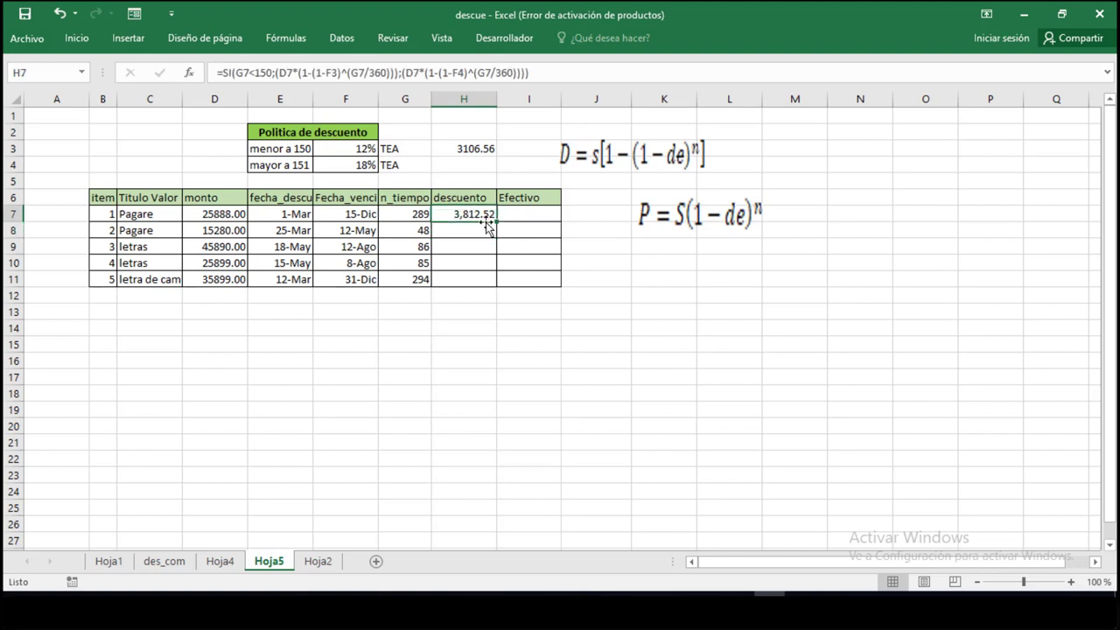
{"action": "left_click_drag", "start_coordinate": [496, 221], "coordinate": [496, 286]}
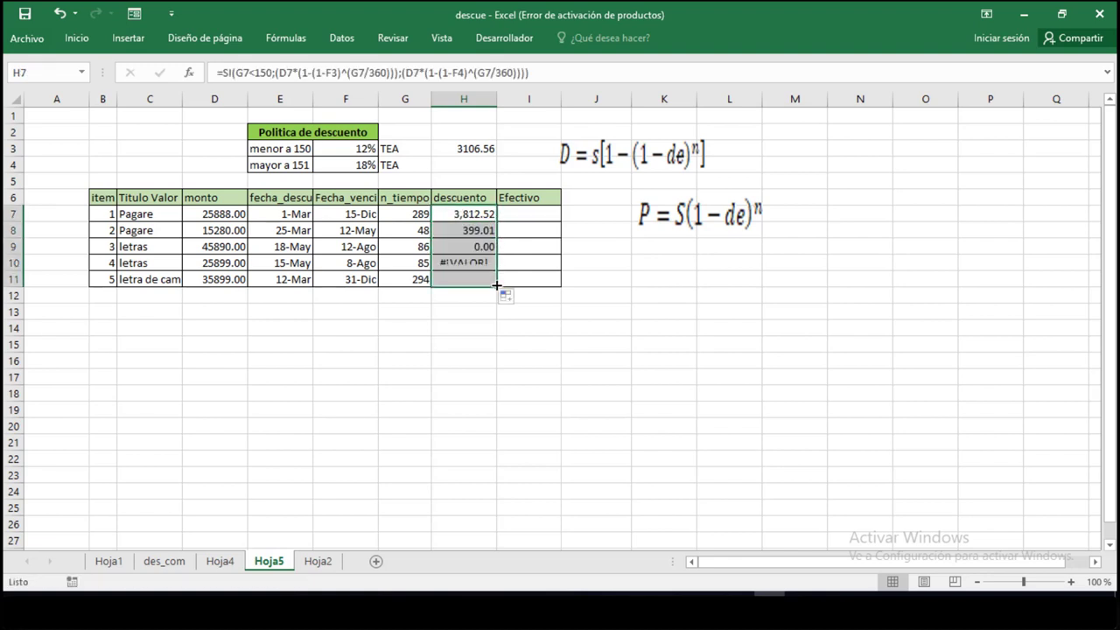
Step: Make the rate references absolute as $F$3 and $F$4 in the H7 formula and fill it down to H11
{"action": "left_click", "coordinate": [471, 217]}
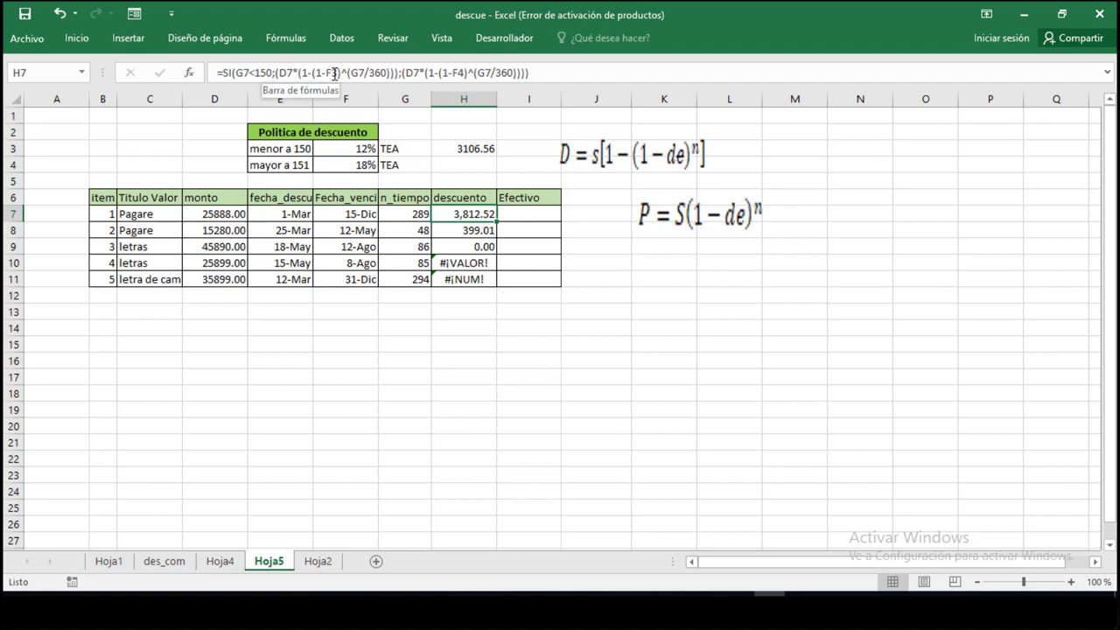
{"action": "left_click", "coordinate": [332, 73]}
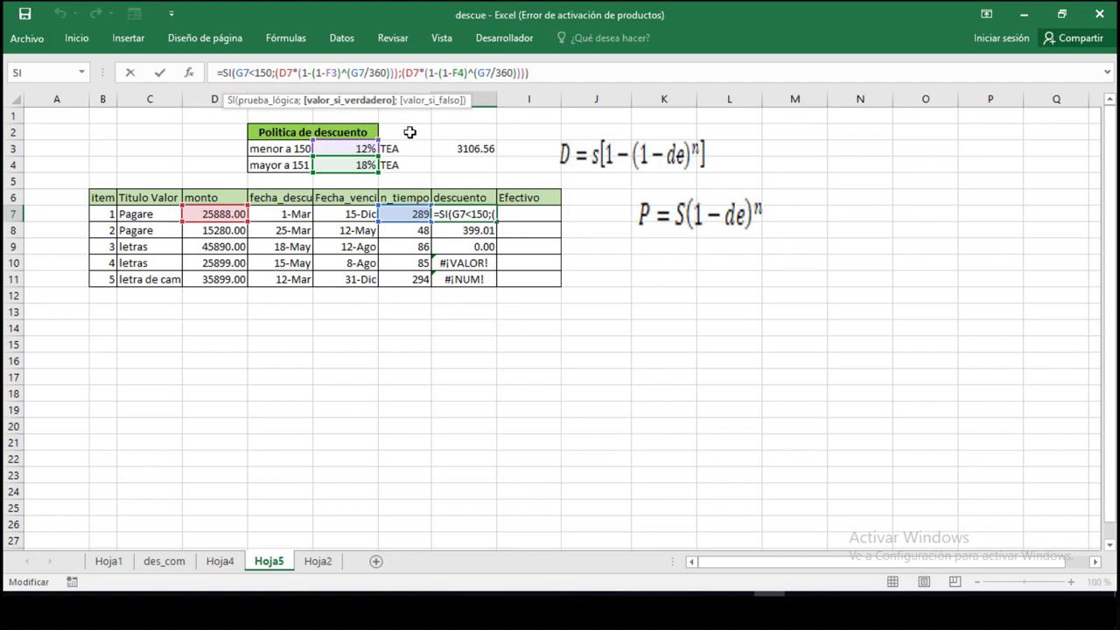
{"action": "key", "text": "F4"}
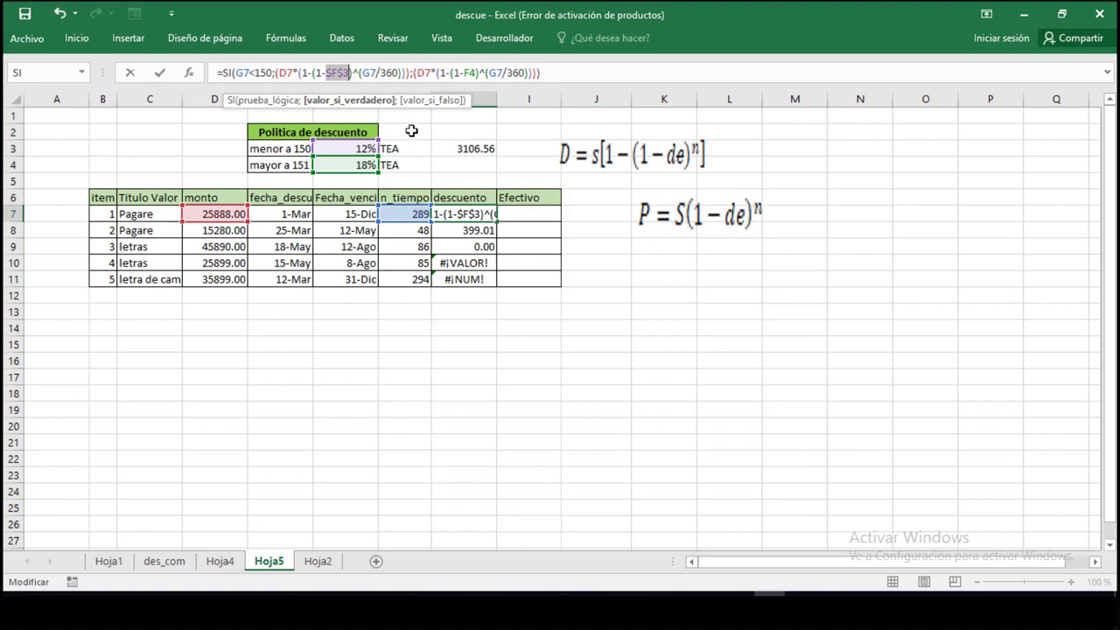
{"action": "left_click", "coordinate": [472, 72]}
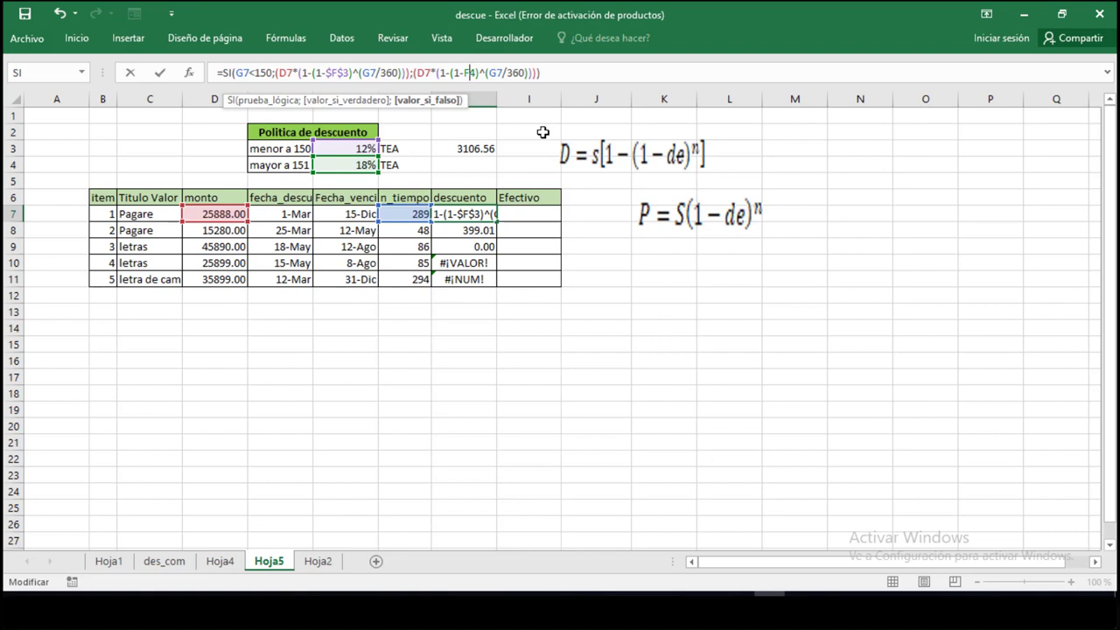
{"action": "key", "text": "F4"}
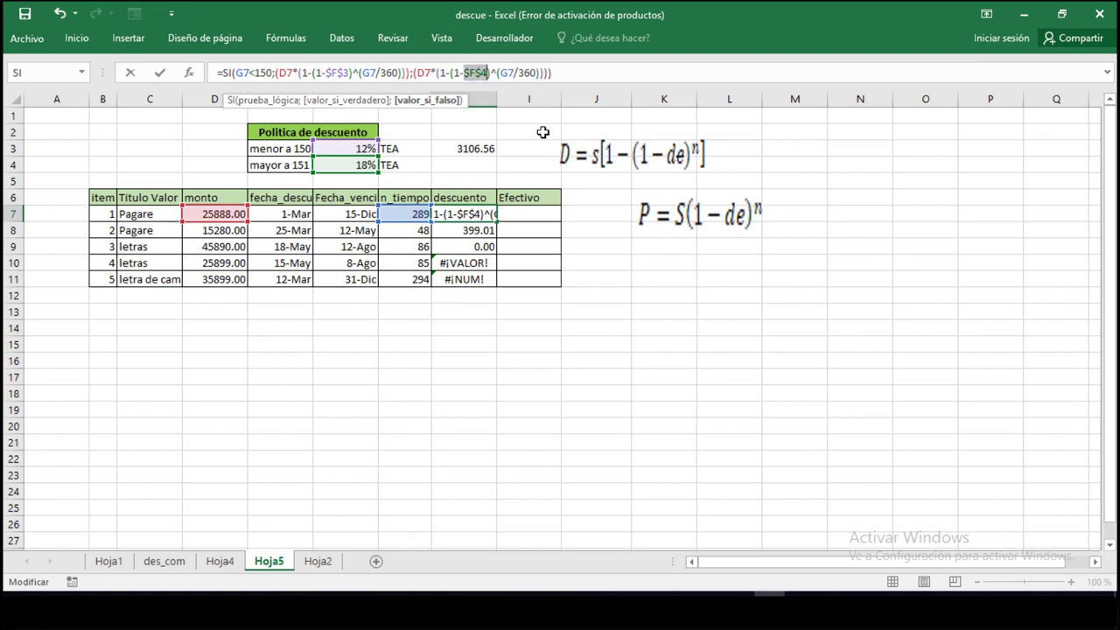
{"action": "key", "text": "Return"}
{"action": "left_click", "coordinate": [482, 214]}
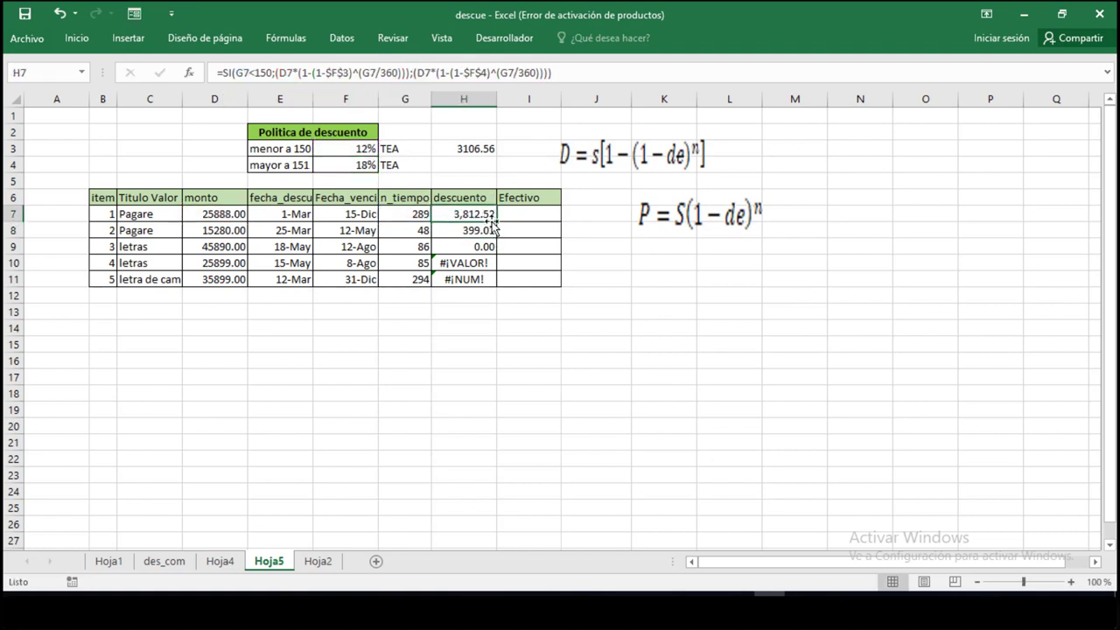
{"action": "left_click_drag", "start_coordinate": [496, 222], "coordinate": [496, 281]}
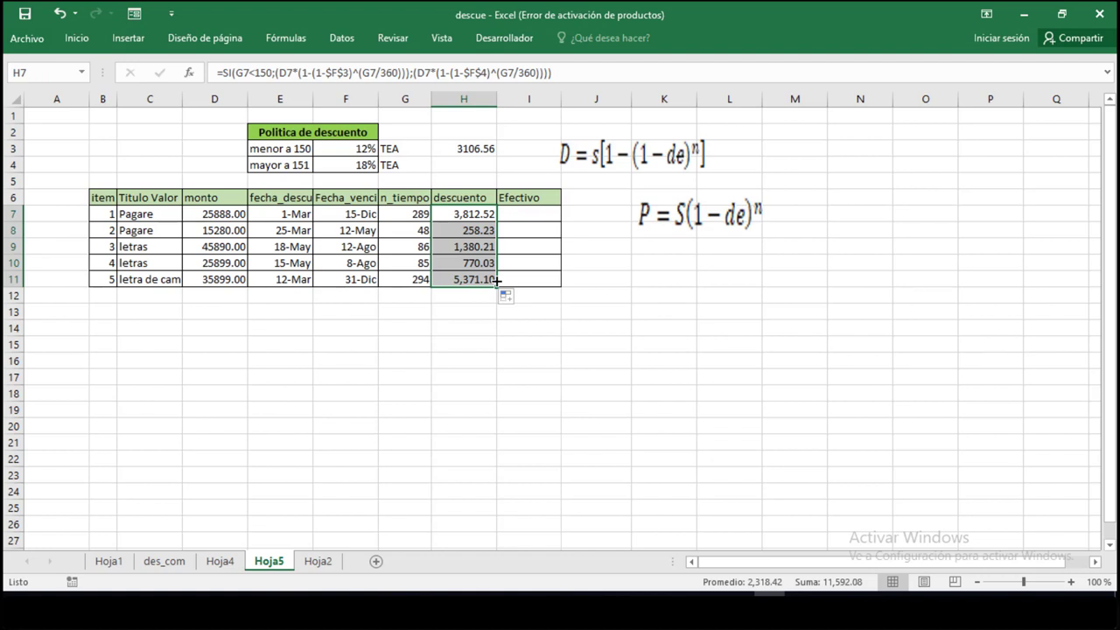
Step: Start an SI formula in the Efectivo cell I7 with the logical test G7<150 and its semicolon separator
{"action": "left_click", "coordinate": [539, 214]}
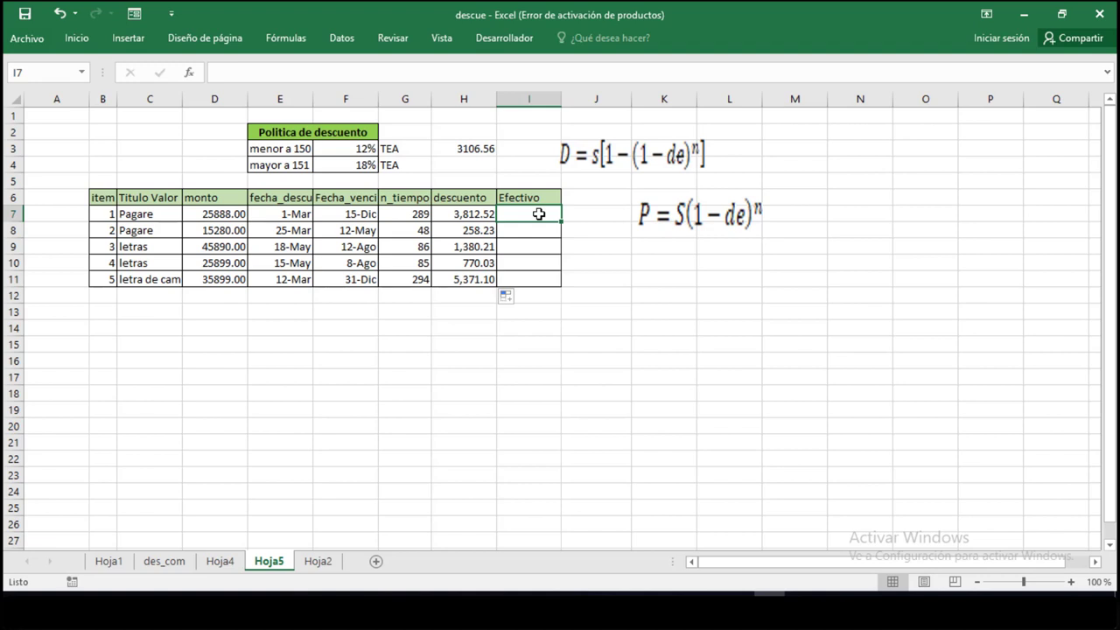
{"action": "type", "text": "="}
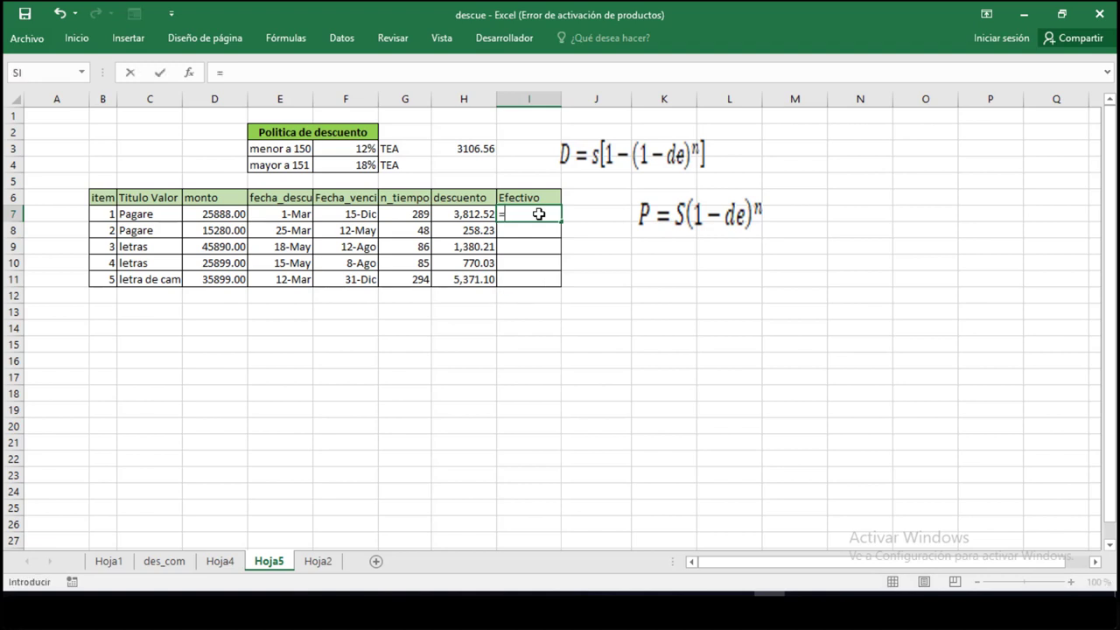
{"action": "type", "text": "si"}
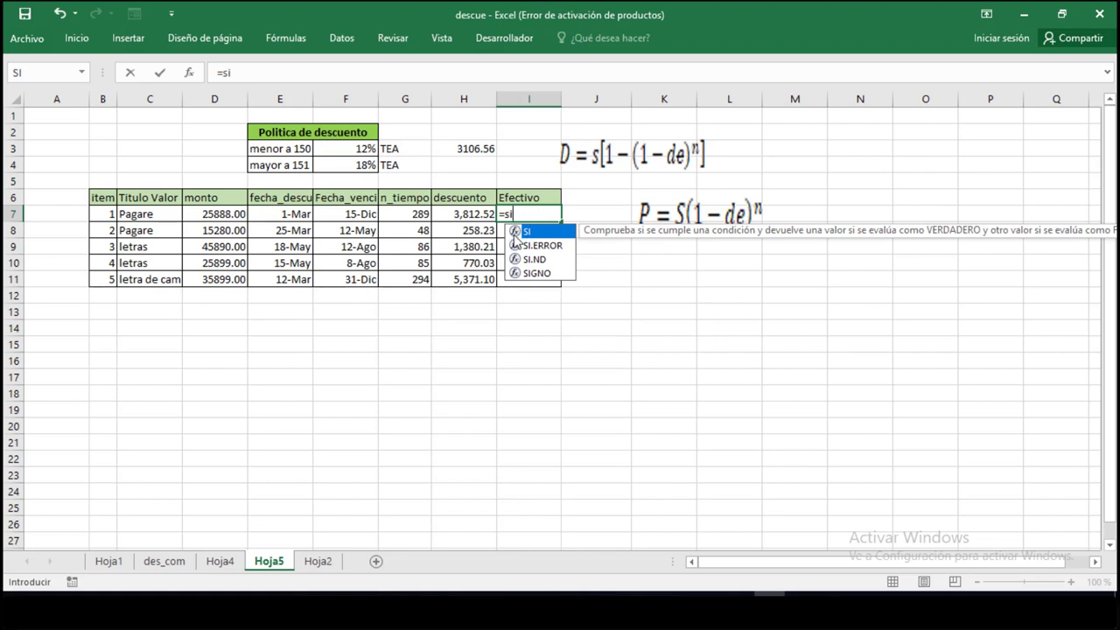
{"action": "double_click", "coordinate": [521, 232]}
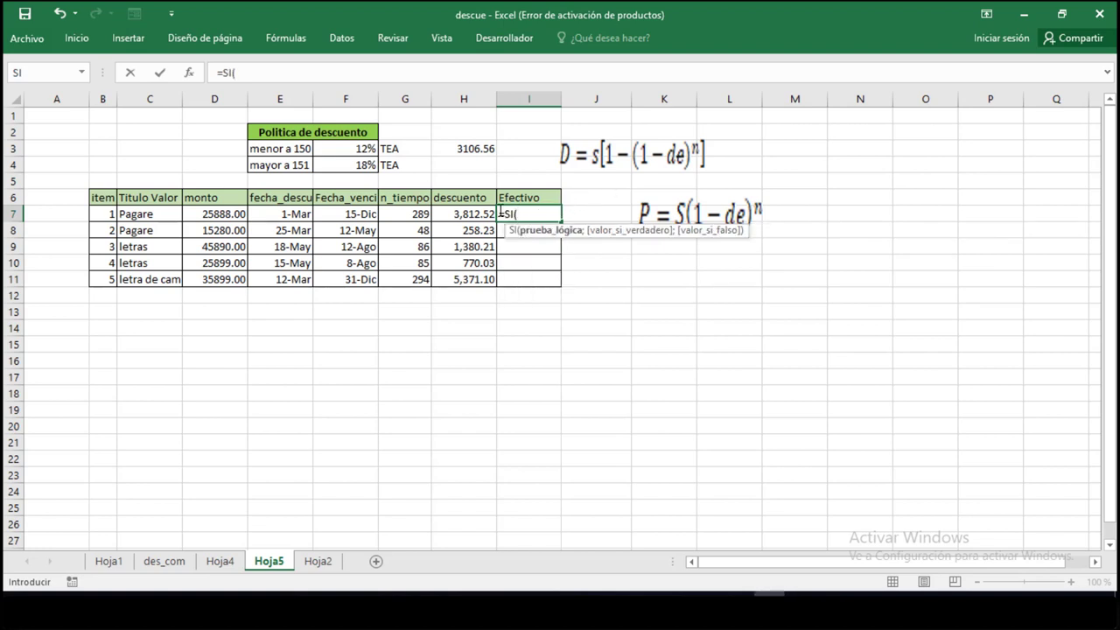
{"action": "left_click", "coordinate": [416, 214]}
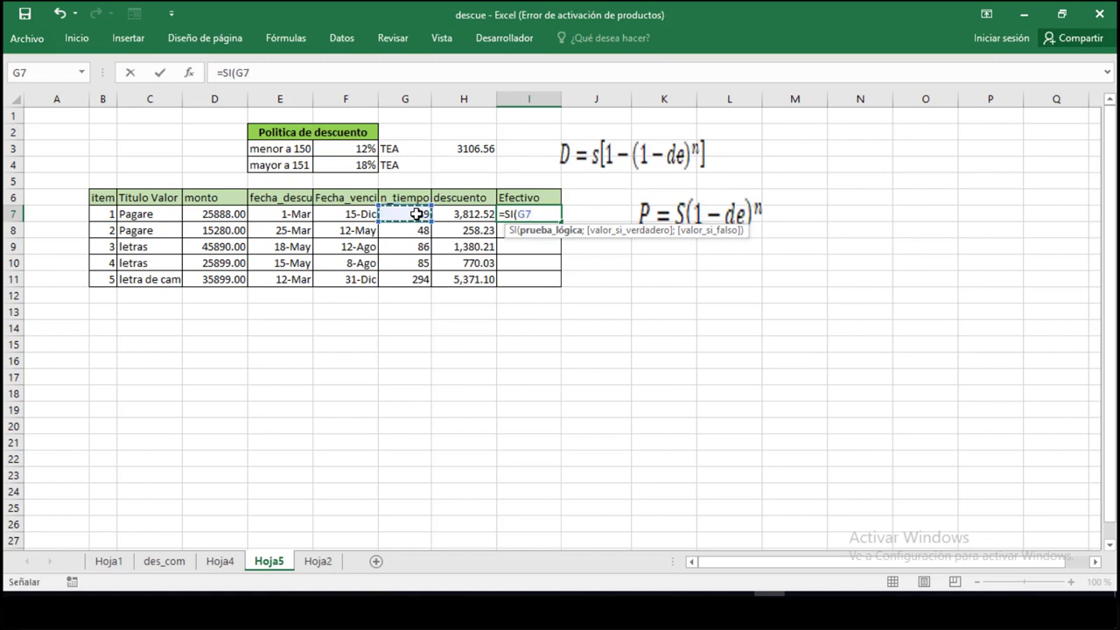
{"action": "type", "text": "<1"}
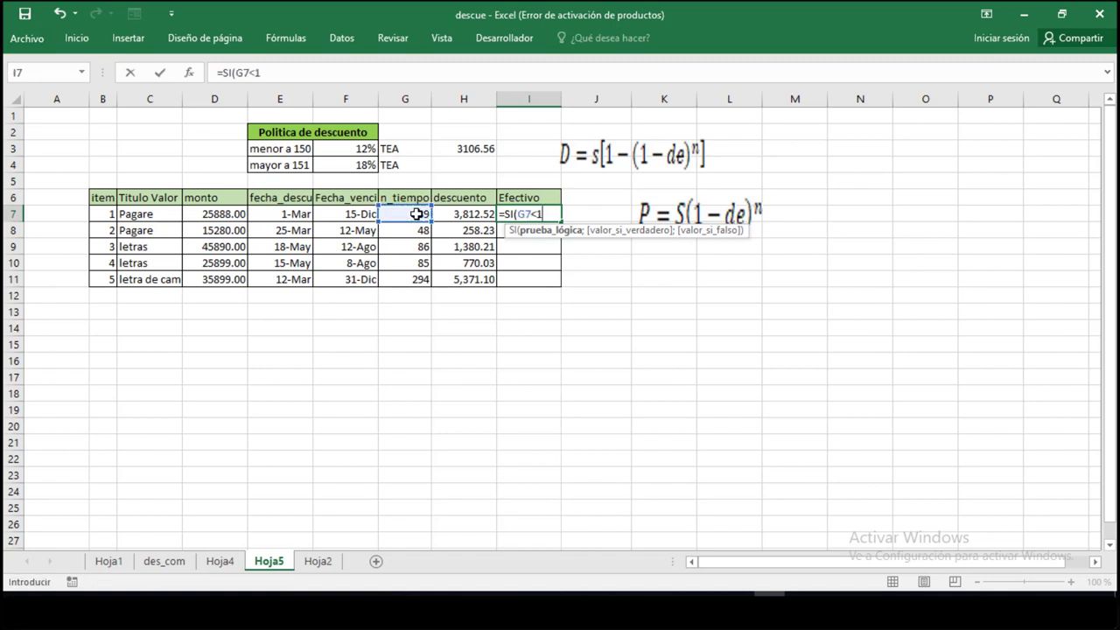
{"action": "type", "text": "50;"}
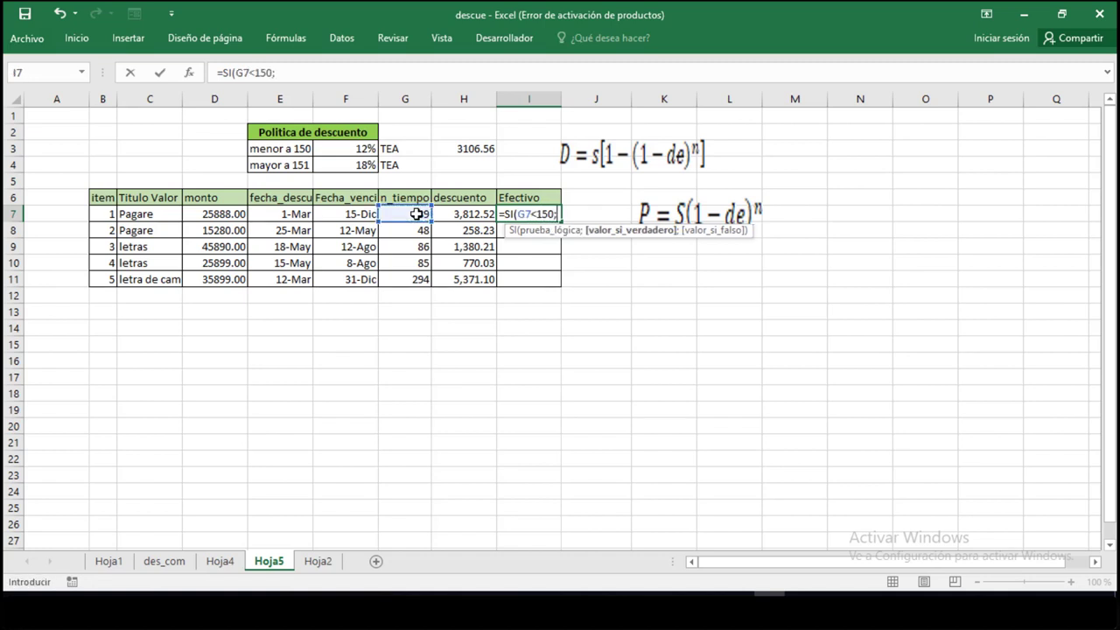
Step: Begin the true-case value of the I7 formula with (D7*(1-F3), following the cash value equation
{"action": "type", "text": "(s"}
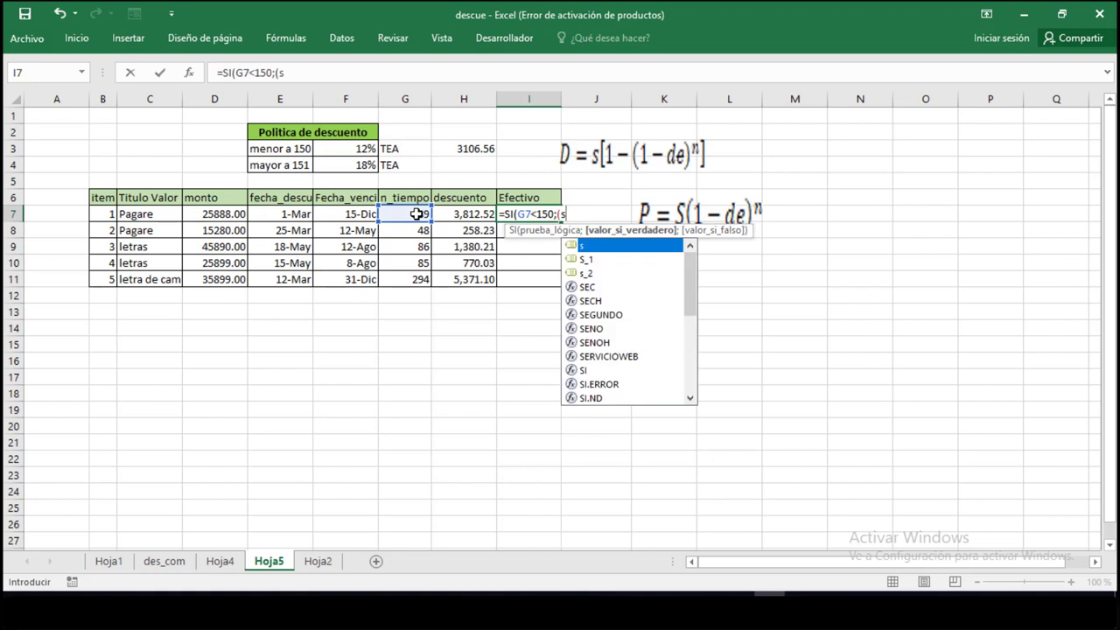
{"action": "key", "text": "BackSpace"}
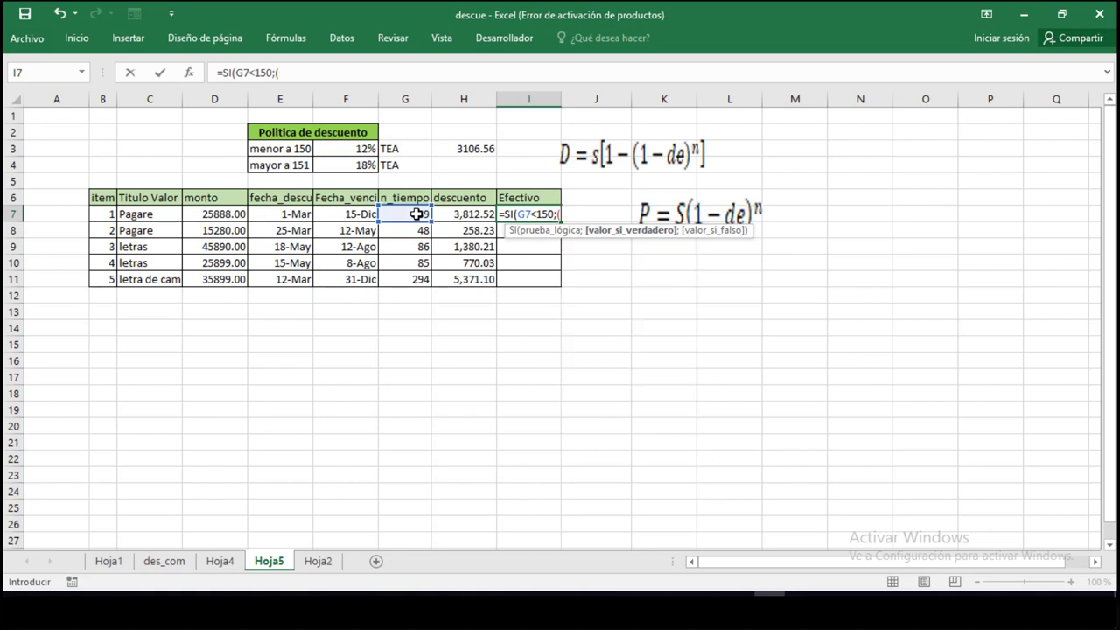
{"action": "left_click", "coordinate": [221, 208]}
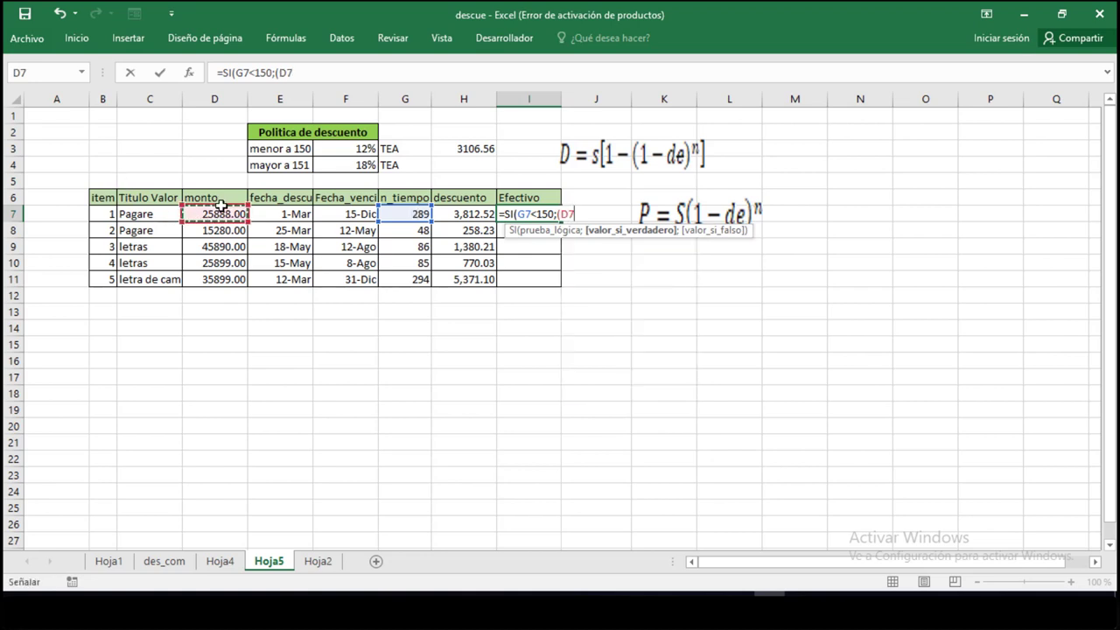
{"action": "type", "text": "*("}
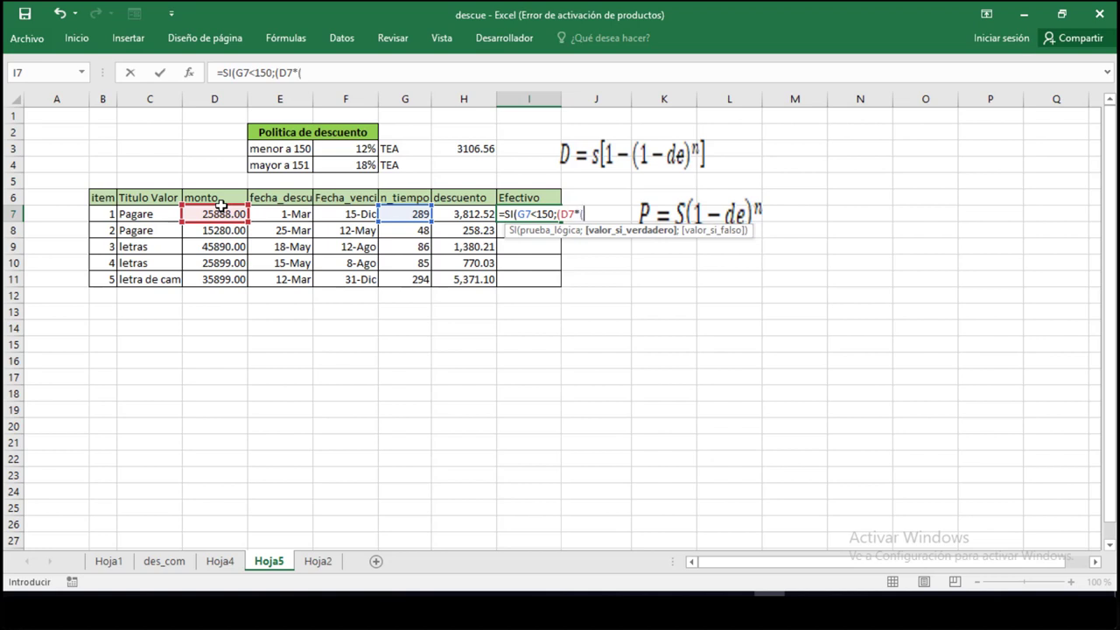
{"action": "type", "text": "1-"}
{"action": "left_click", "coordinate": [329, 145]}
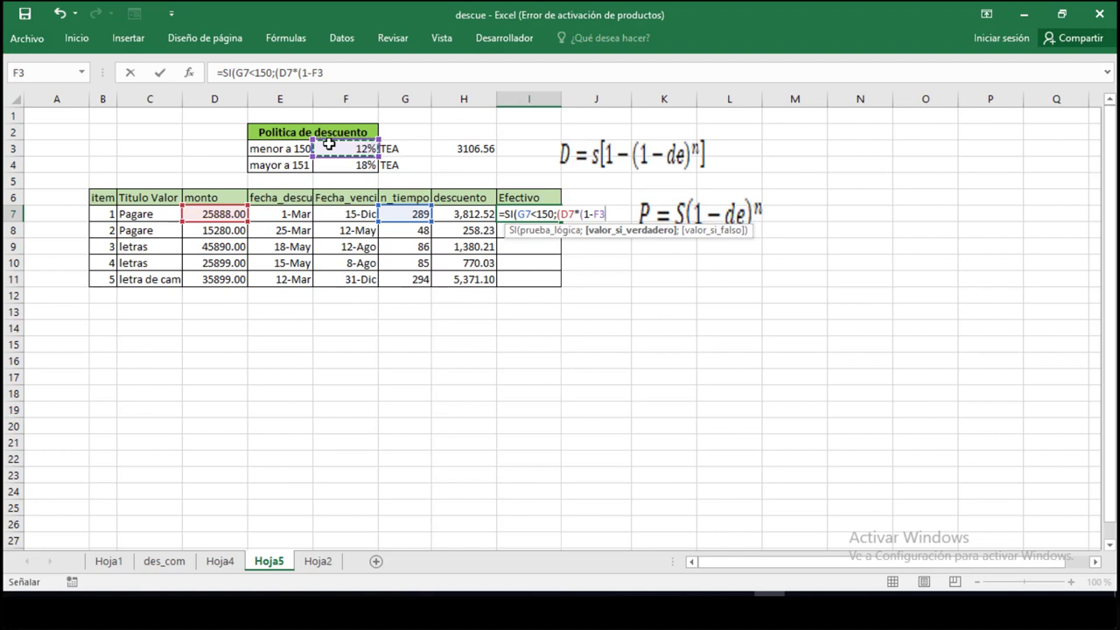
{"action": "type", "text": ")"}
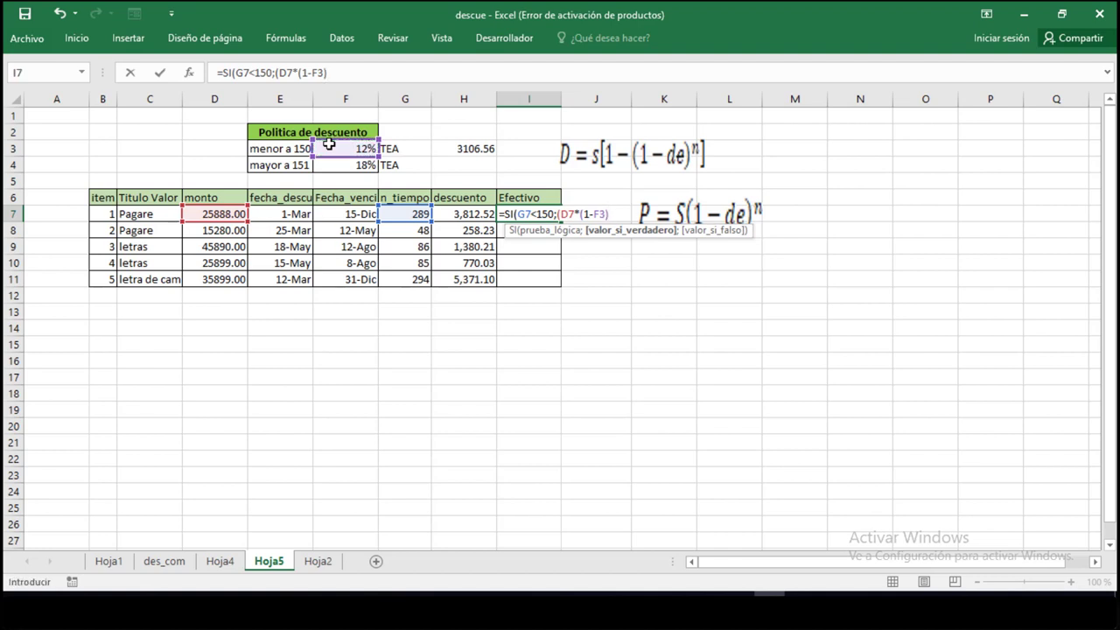
Step: Add the exponent ^(G7/360) to the I7 true-case value, close its parentheses and add a semicolon
{"action": "type", "text": "^^"}
{"action": "type", "text": "("}
{"action": "left_click", "coordinate": [413, 214]}
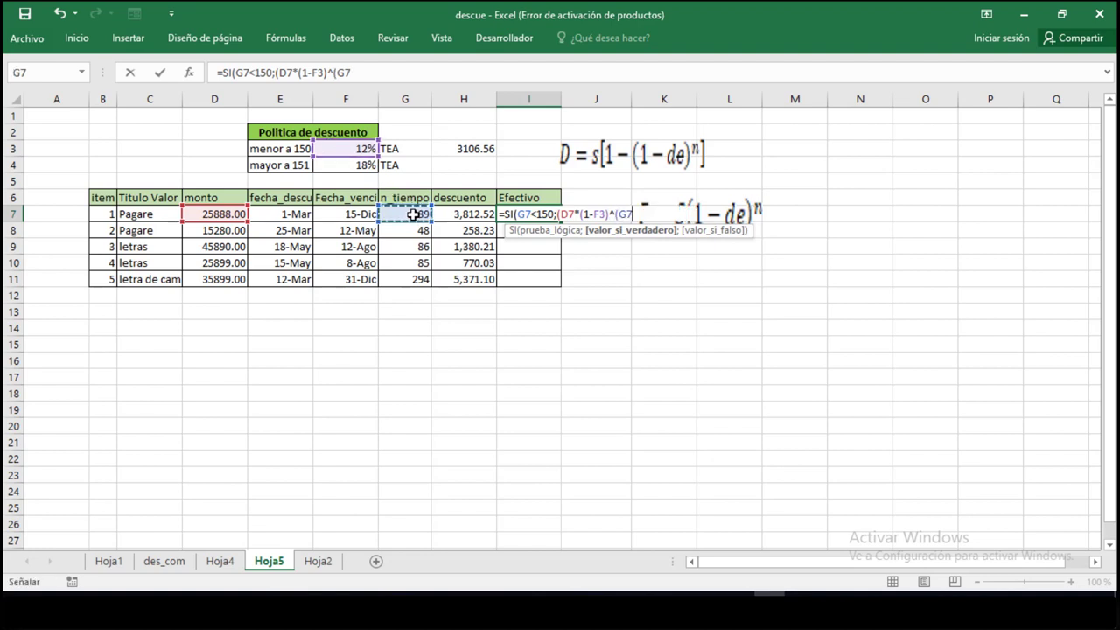
{"action": "type", "text": "/360"}
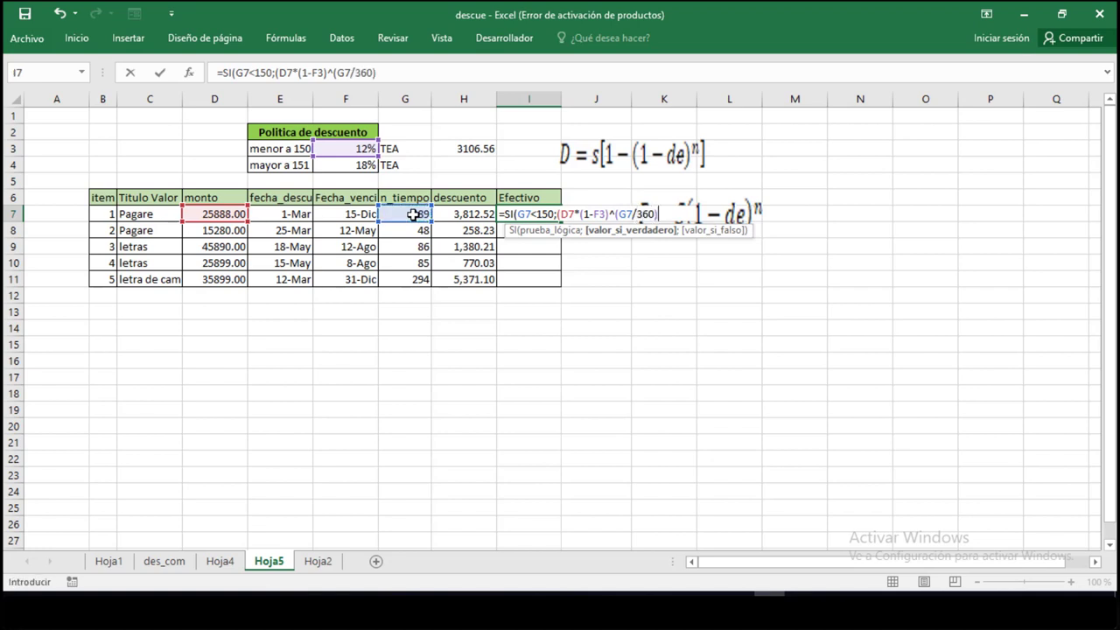
{"action": "type", "text": "));"}
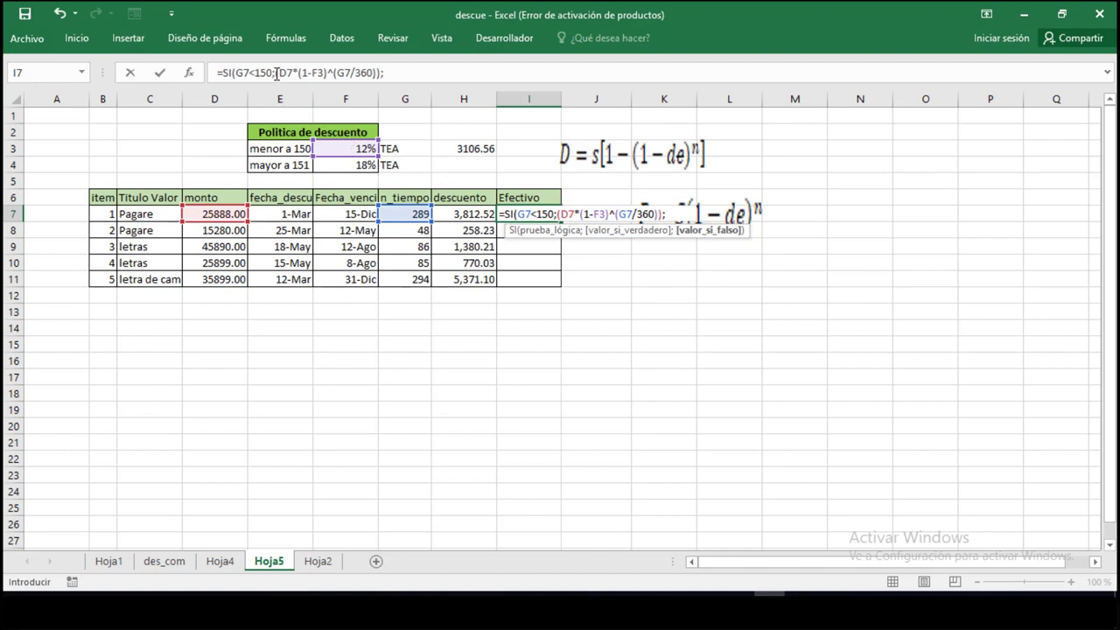
Step: Copy the true-case expression of the I7 formula into its false-case argument
{"action": "left_click_drag", "start_coordinate": [276, 73], "coordinate": [381, 71]}
{"action": "key", "text": "ctrl+c"}
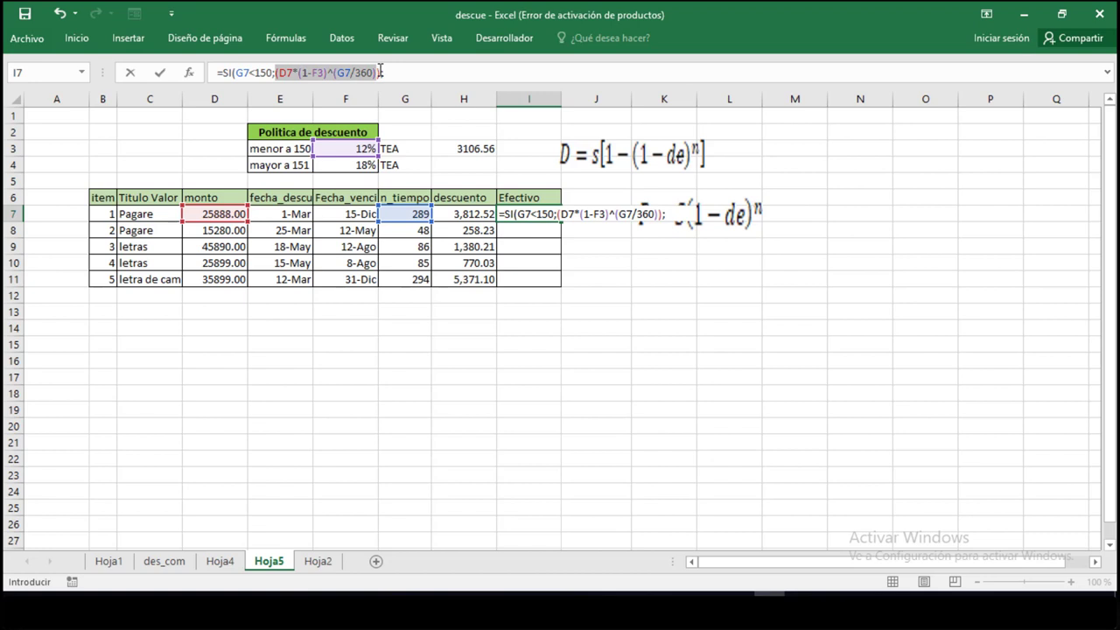
{"action": "left_click", "coordinate": [382, 72]}
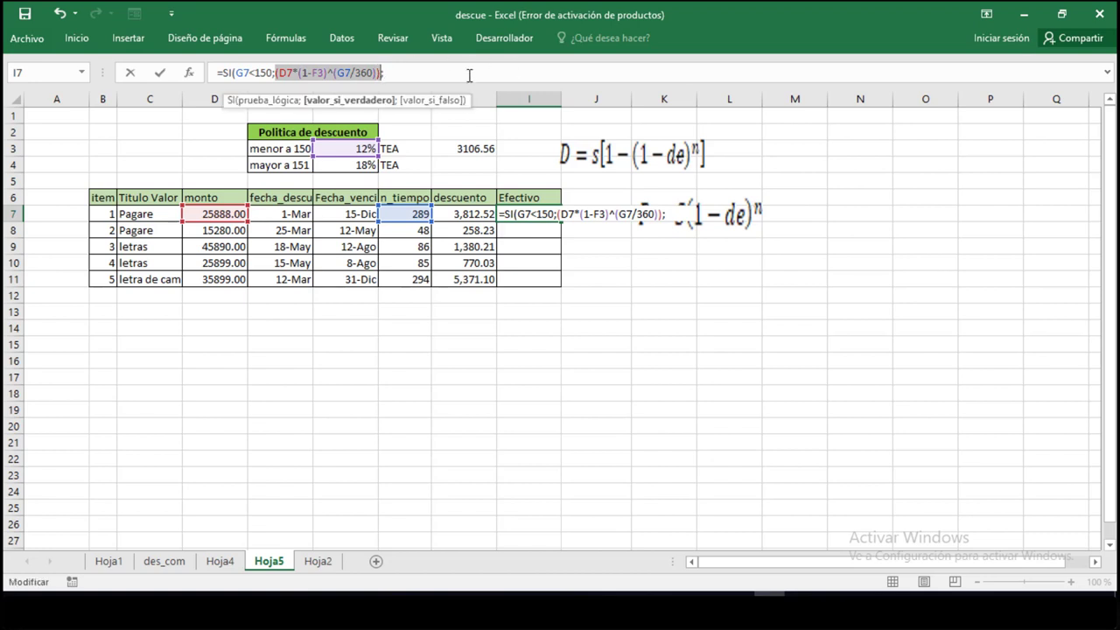
{"action": "key", "text": "ctrl+v"}
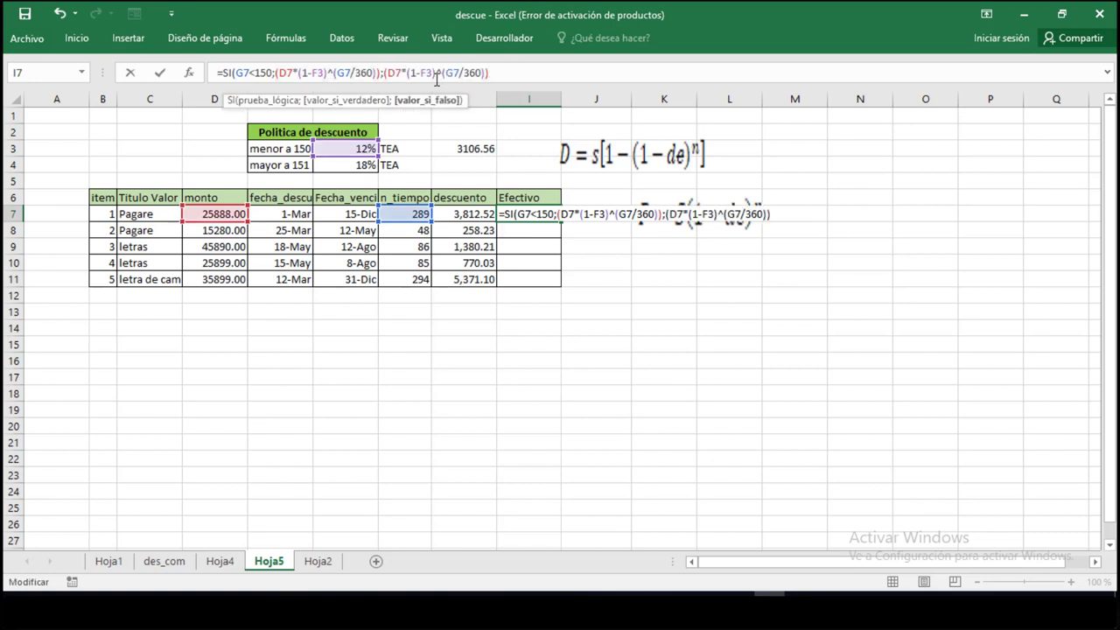
Step: Change the false-case rate reference in the I7 formula to the absolute reference $F$4
{"action": "left_click", "coordinate": [424, 75]}
{"action": "key", "text": "Delete"}
{"action": "type", "text": "4"}
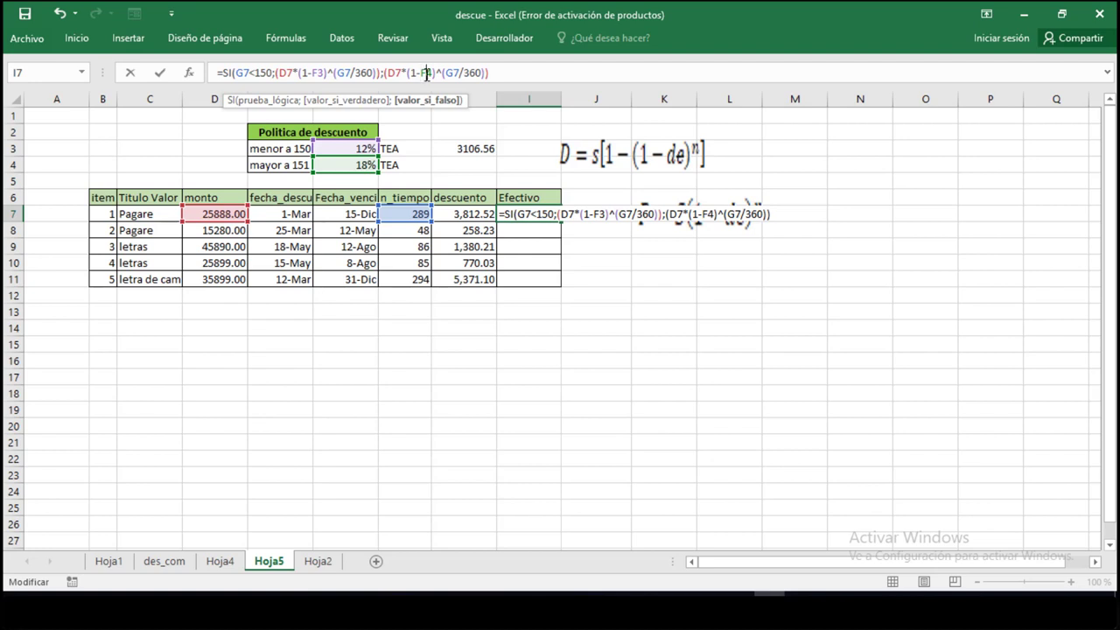
{"action": "key", "text": "F4"}
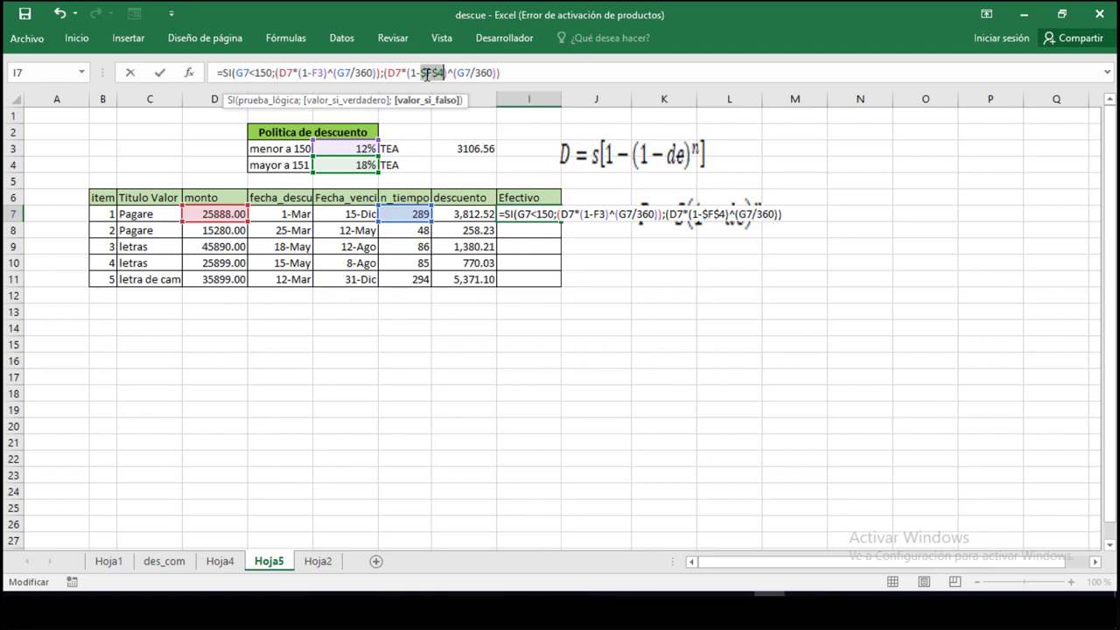
Step: Complete the I7 formula with the absolute true-case rate reference $F$3 and a closing parenthesis, and fill it down to I11
{"action": "left_click", "coordinate": [318, 73]}
{"action": "key", "text": "F4"}
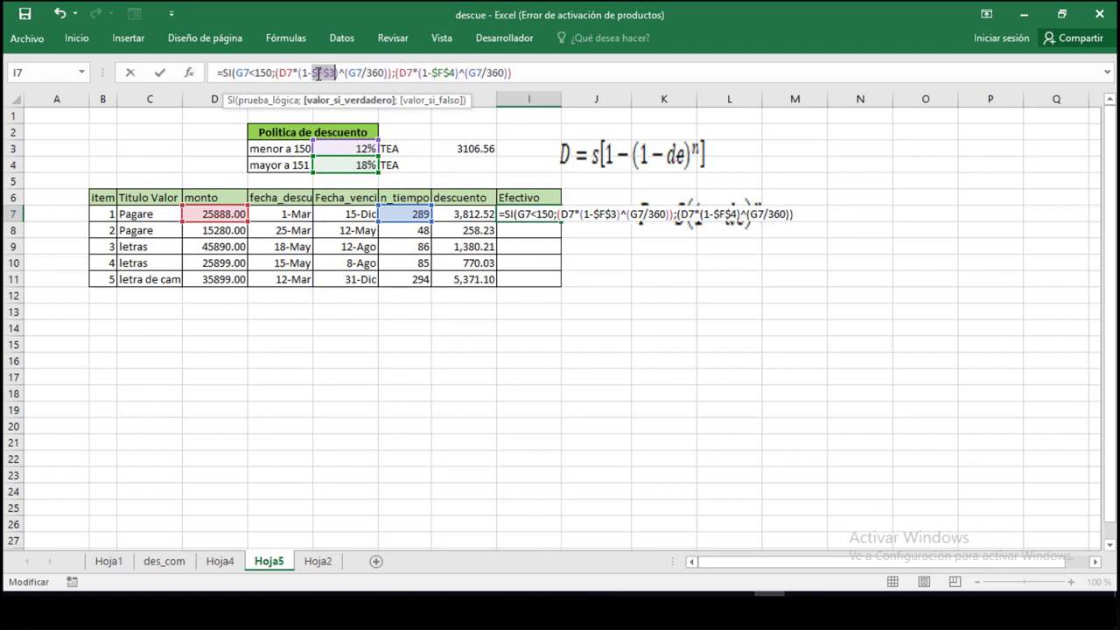
{"action": "left_click", "coordinate": [528, 74]}
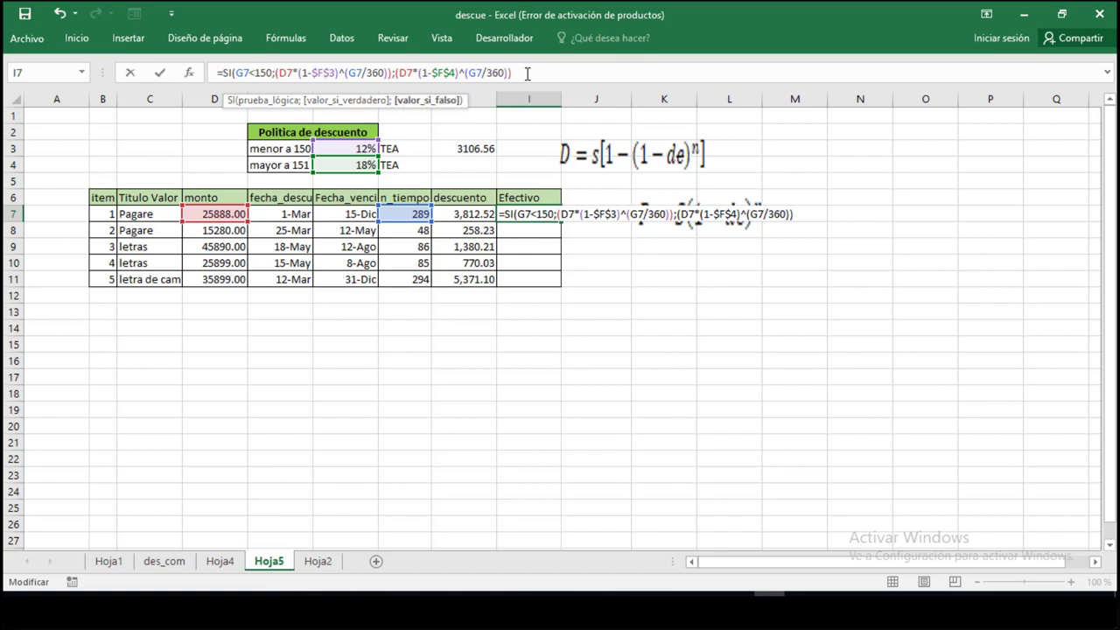
{"action": "type", "text": ")"}
{"action": "key", "text": "Return"}
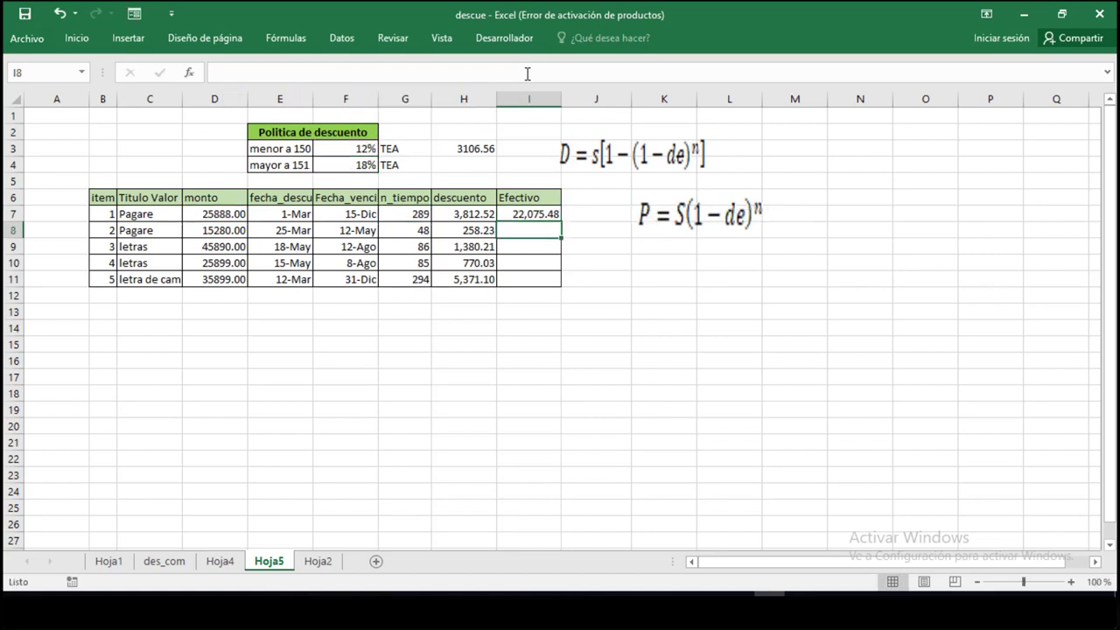
{"action": "left_click", "coordinate": [547, 212]}
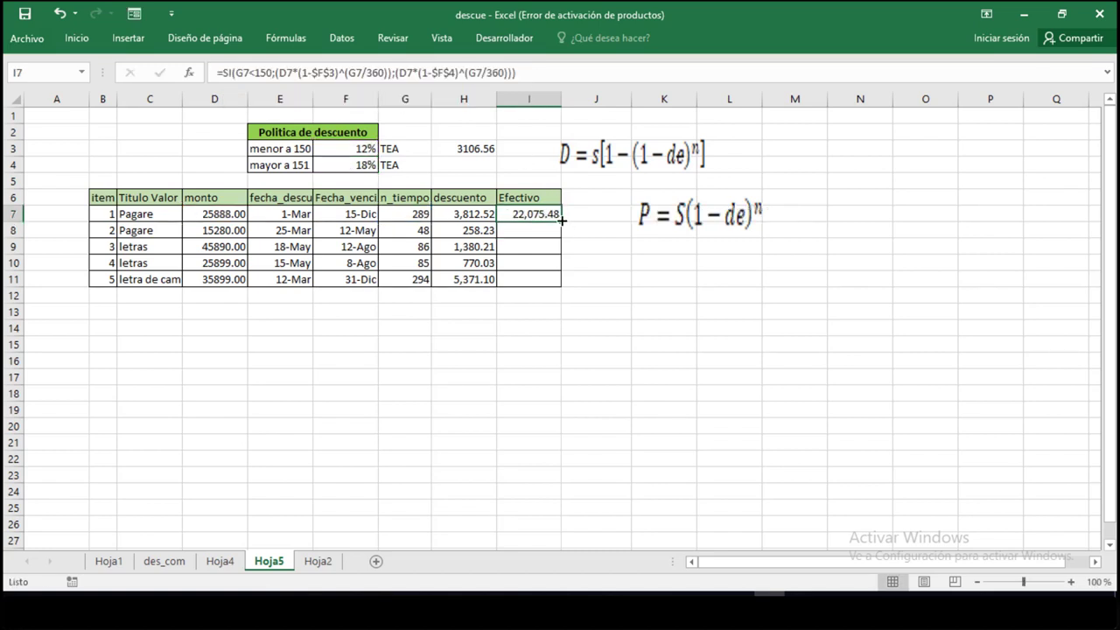
{"action": "left_click_drag", "start_coordinate": [563, 228], "coordinate": [558, 280]}
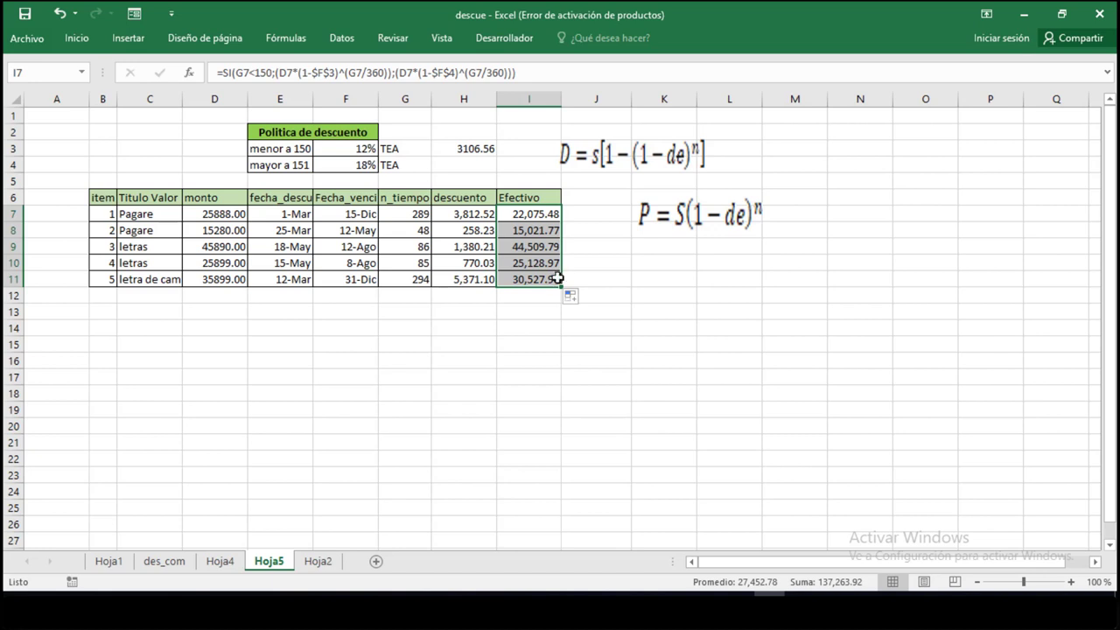
Step: Enter the check formula =D7-H7 in J7, fill it down to J11 and compare it with the Efectivo values
{"action": "left_click", "coordinate": [586, 212]}
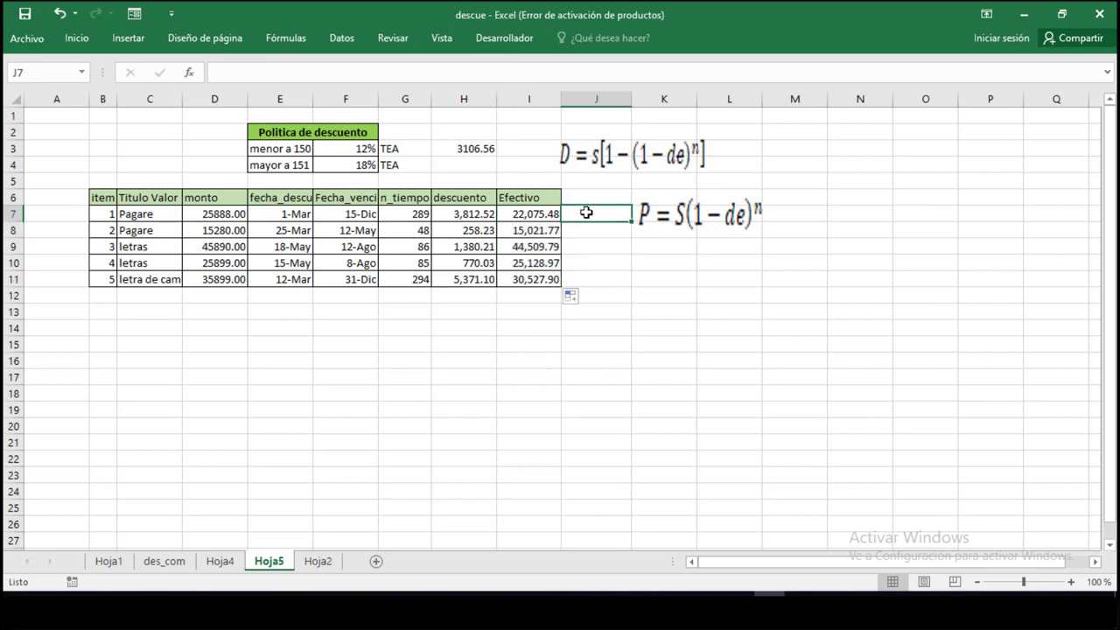
{"action": "type", "text": "="}
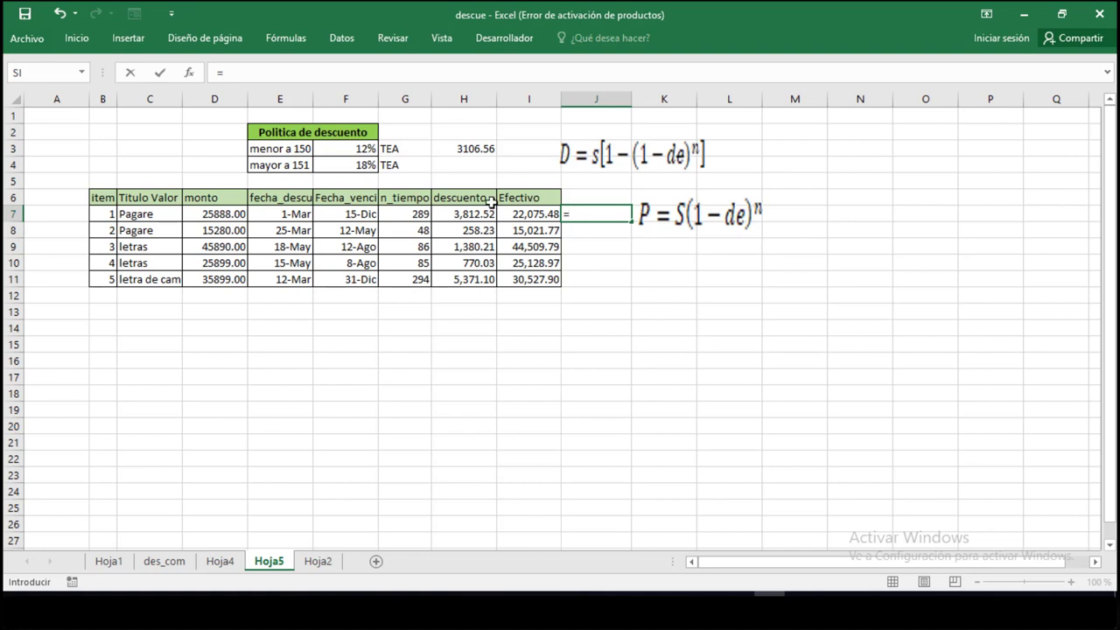
{"action": "left_click", "coordinate": [231, 212]}
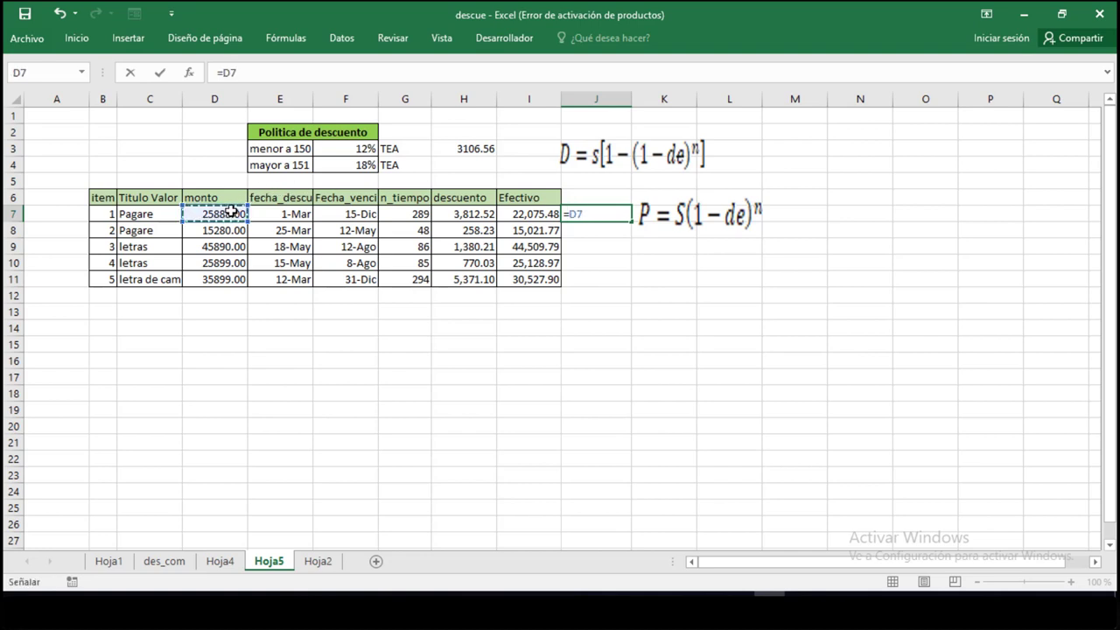
{"action": "type", "text": "-"}
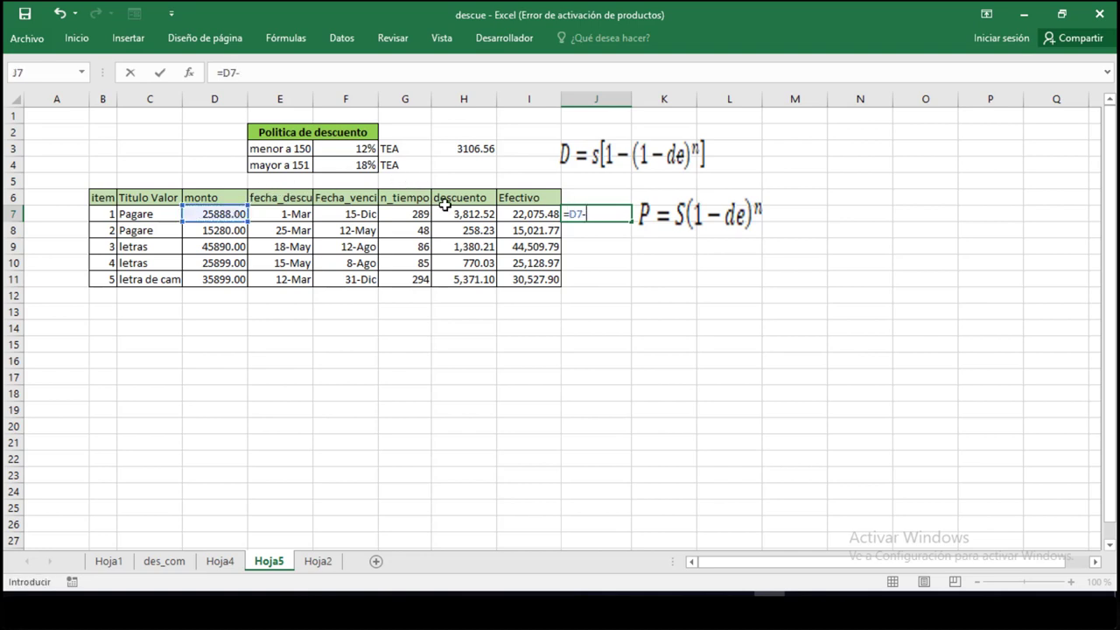
{"action": "left_click", "coordinate": [460, 213]}
{"action": "key", "text": "Return"}
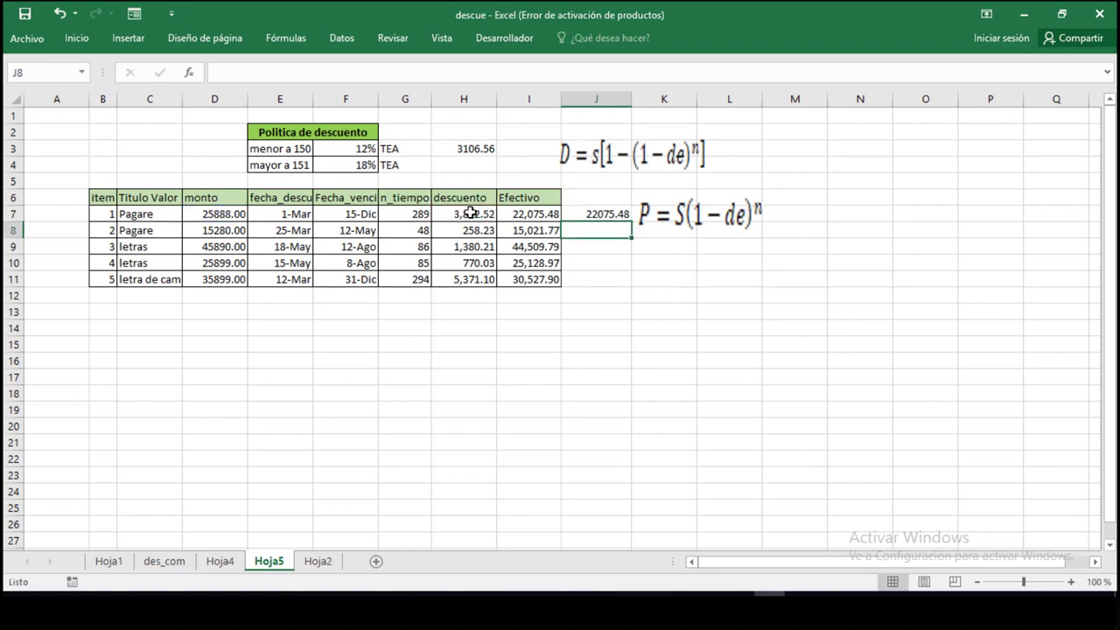
{"action": "left_click", "coordinate": [608, 215]}
{"action": "left_click_drag", "start_coordinate": [628, 216], "coordinate": [619, 282]}
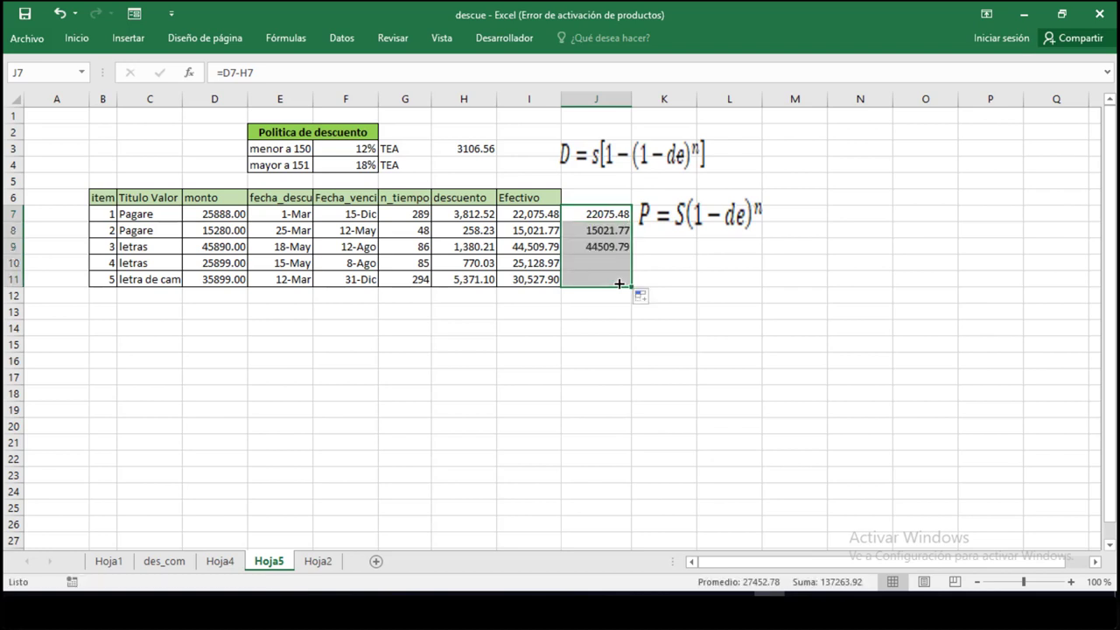
{"action": "left_click_drag", "start_coordinate": [535, 217], "coordinate": [532, 272]}
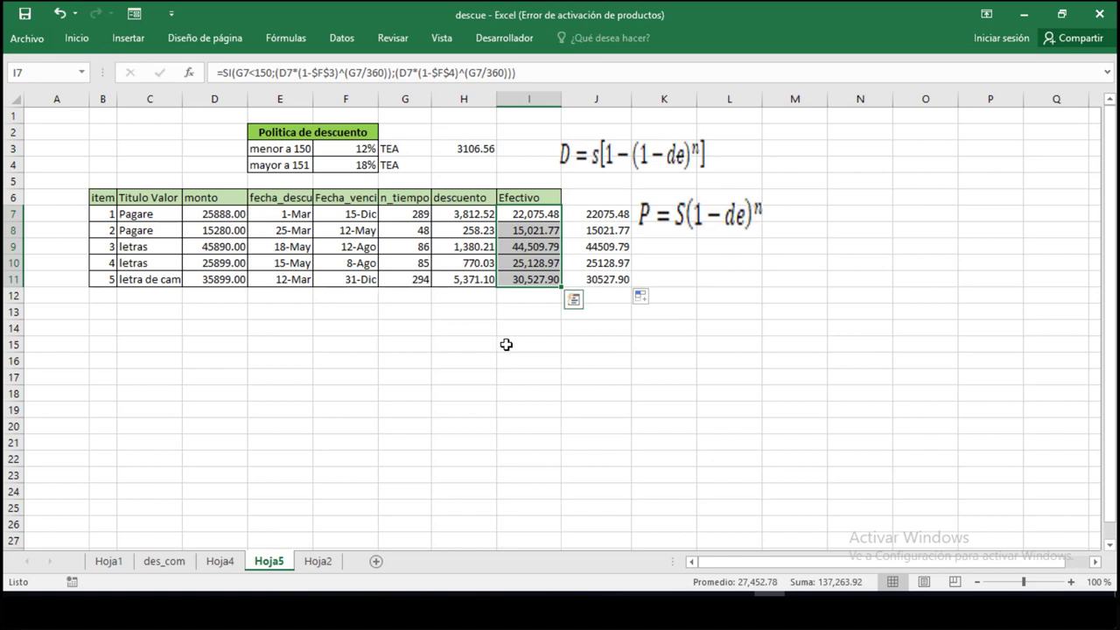
Step: Total the Efectivo column in I12 with =SUMA(I7:I11) and copy the total formula to H12 for the descuento column
{"action": "left_click", "coordinate": [535, 301]}
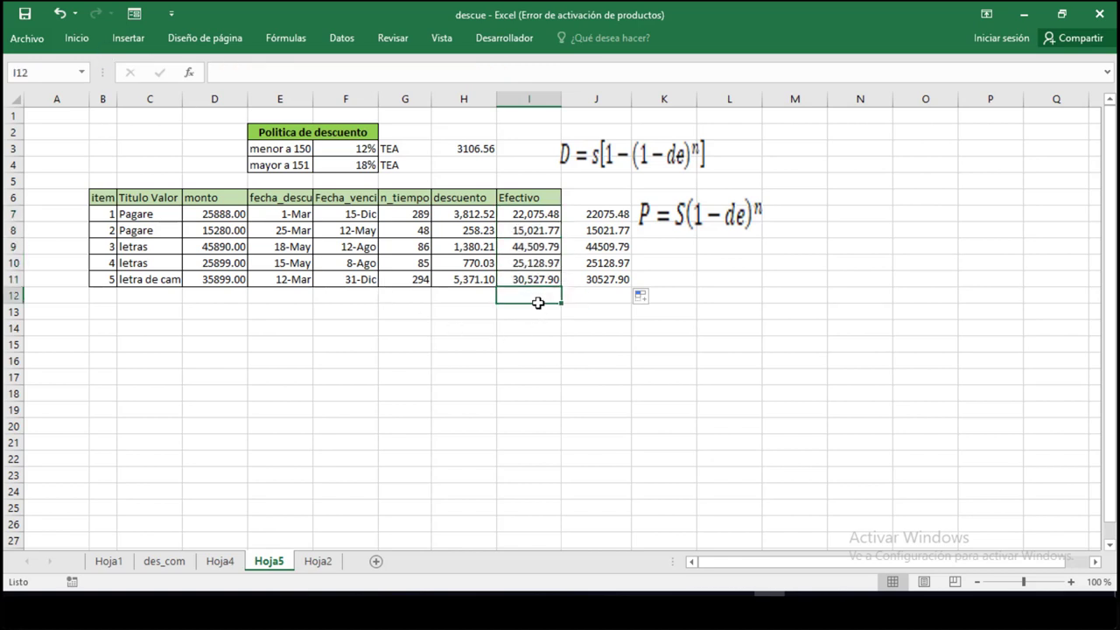
{"action": "type", "text": "=si"}
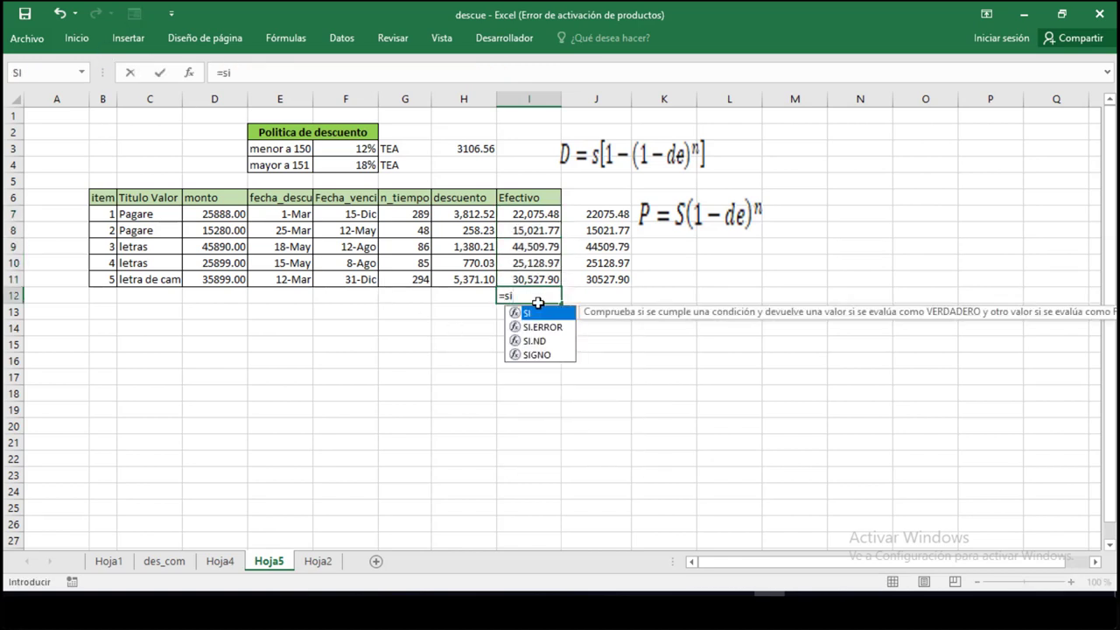
{"action": "key", "text": "BackSpace"}
{"action": "type", "text": "uma"}
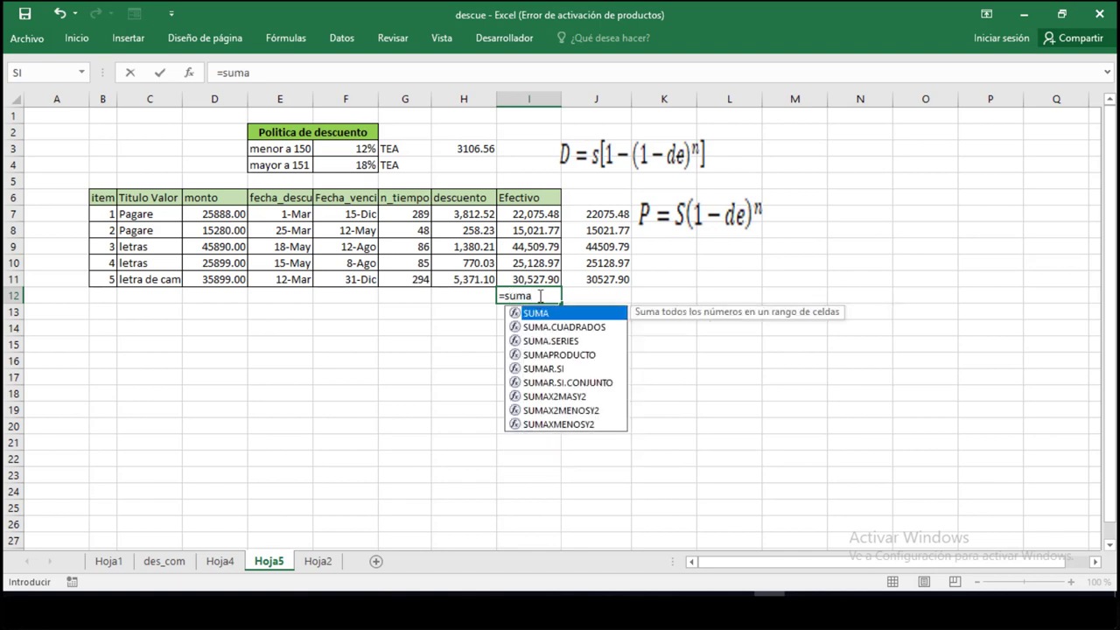
{"action": "type", "text": "("}
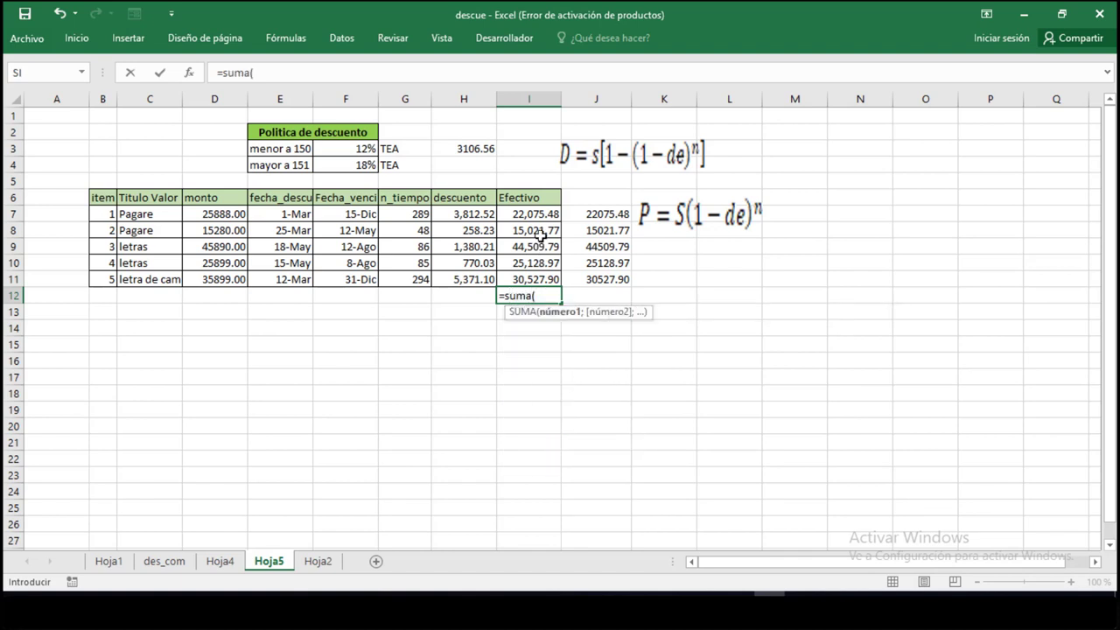
{"action": "left_click", "coordinate": [534, 210]}
{"action": "left_click_drag", "start_coordinate": [534, 210], "coordinate": [532, 281]}
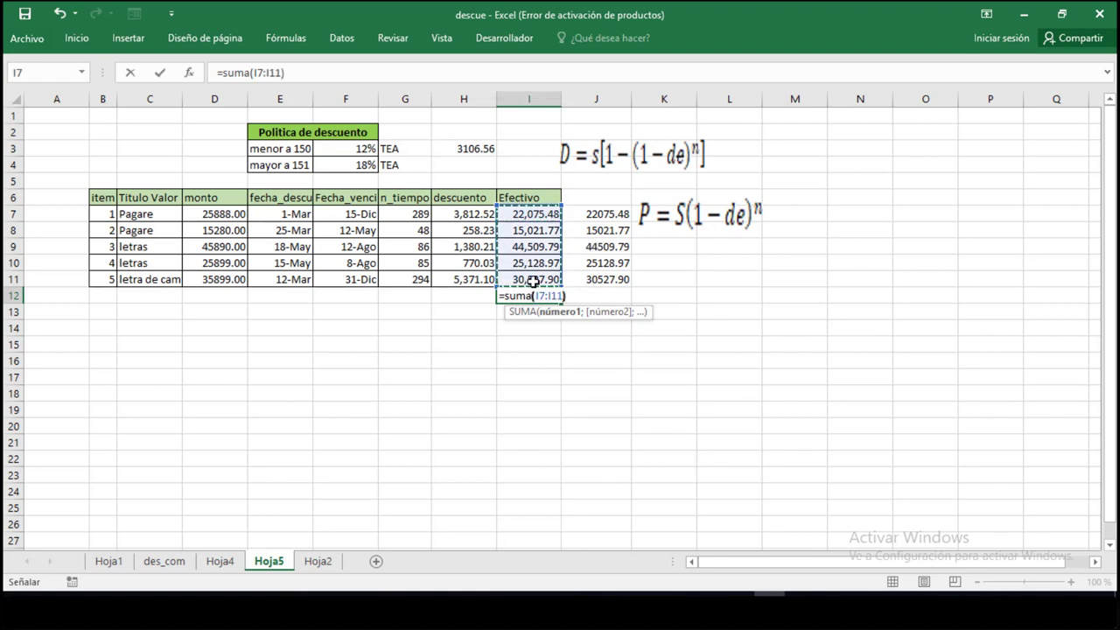
{"action": "key", "text": "Return"}
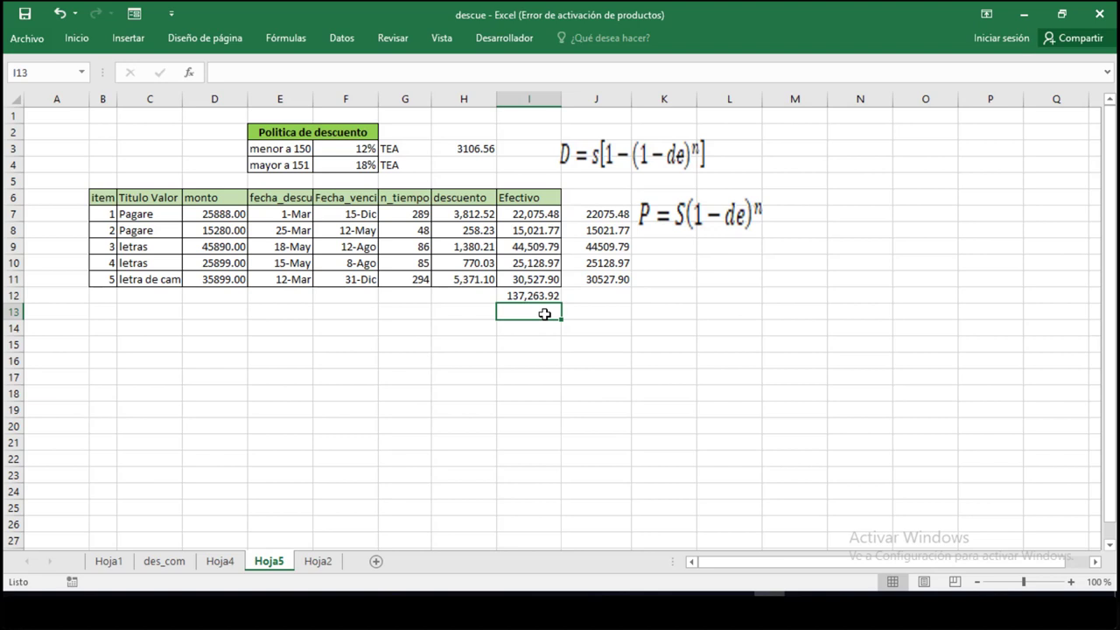
{"action": "left_click", "coordinate": [544, 297]}
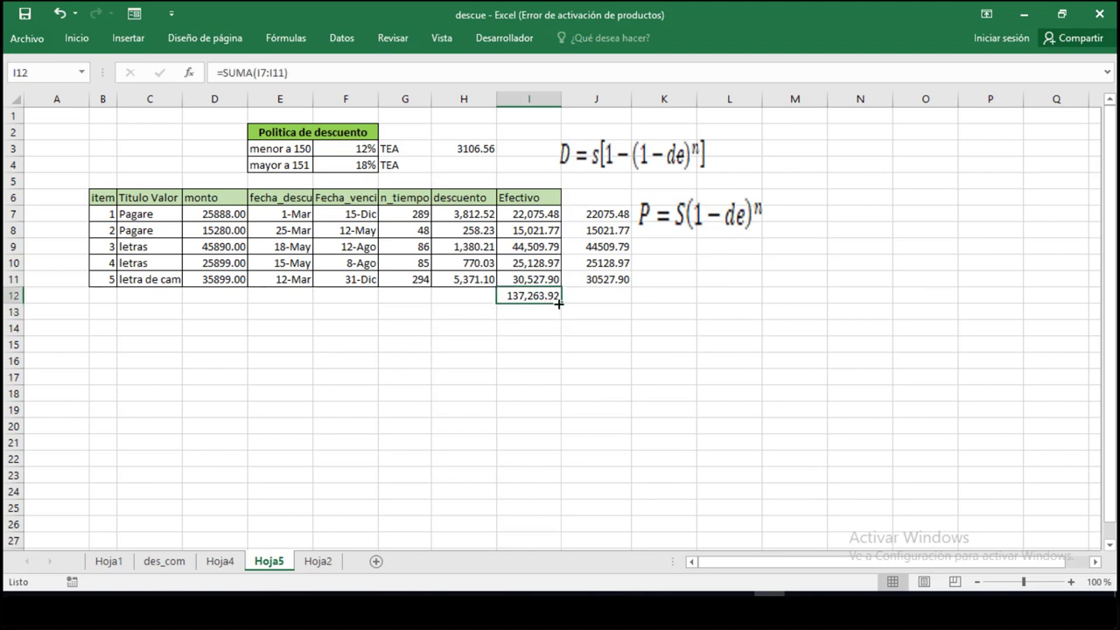
{"action": "left_click_drag", "start_coordinate": [558, 303], "coordinate": [442, 305]}
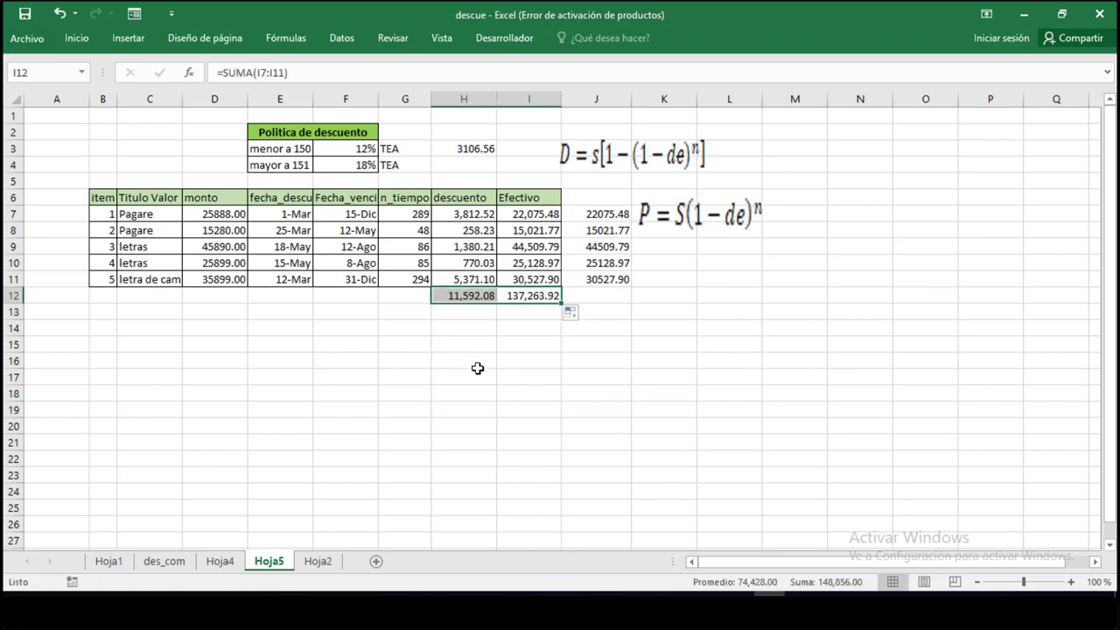